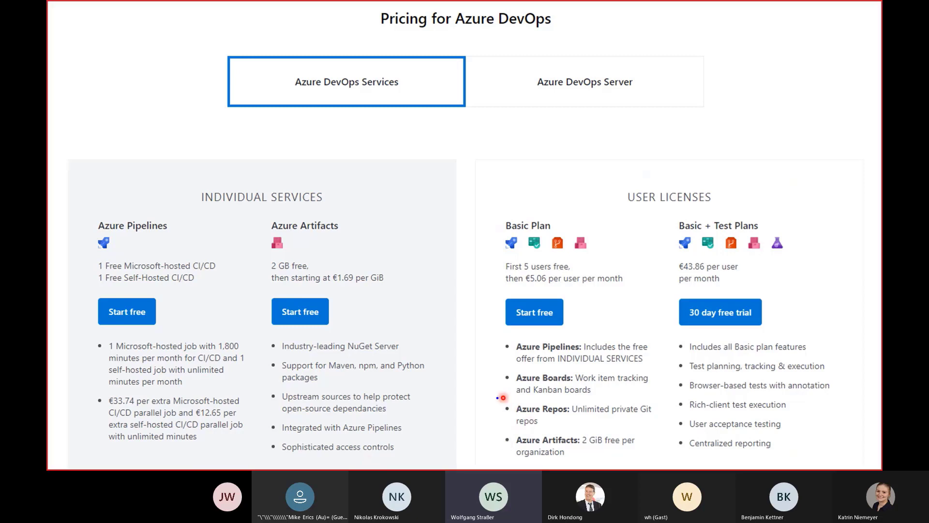
Step: Outline the Azure Repos and Azure Pipelines entries of the Basic Plan, and advance to the project creation demo slide
drag(496, 396, 656, 429)
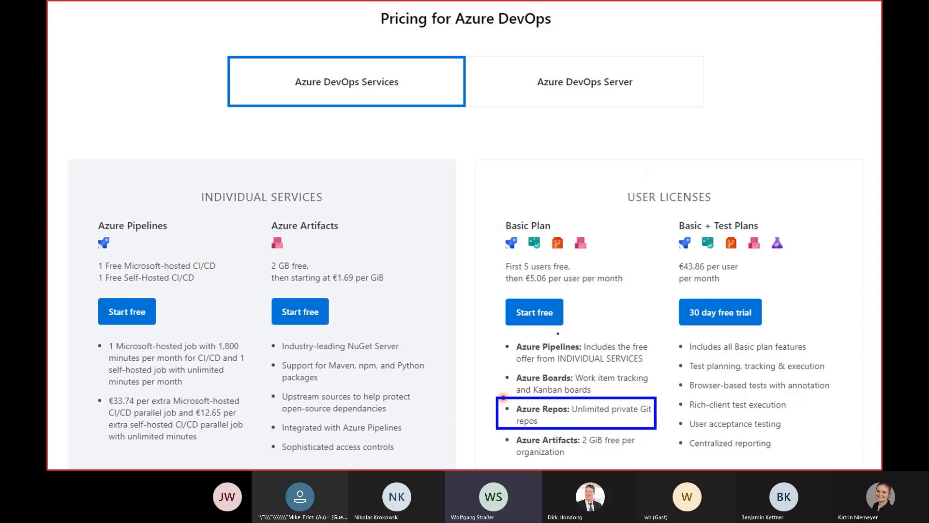
mouse_move(493, 337)
mouse_down()
mouse_move(497, 353)
mouse_move(660, 369)
mouse_up()
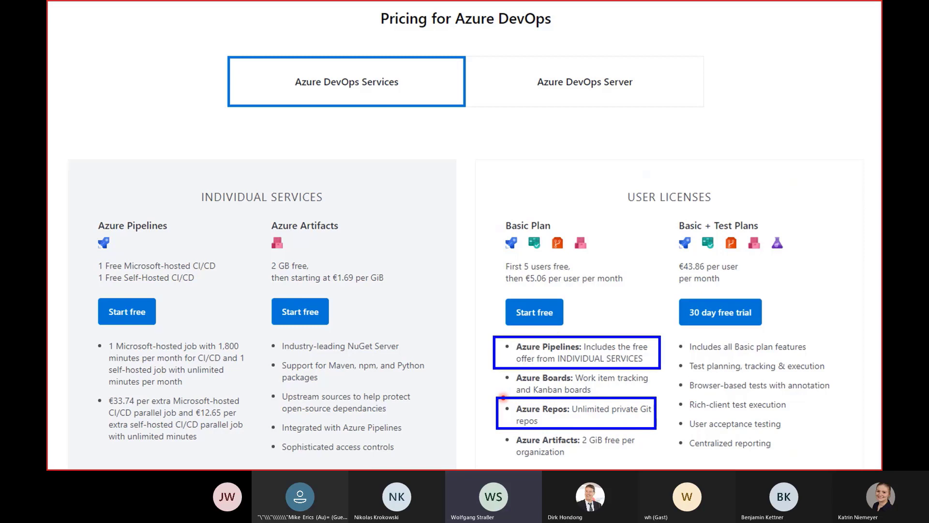
drag(608, 337, 622, 306)
mouse_move(633, 403)
mouse_down()
mouse_move(643, 388)
mouse_move(638, 398)
mouse_up()
key(Escape)
key(Right)
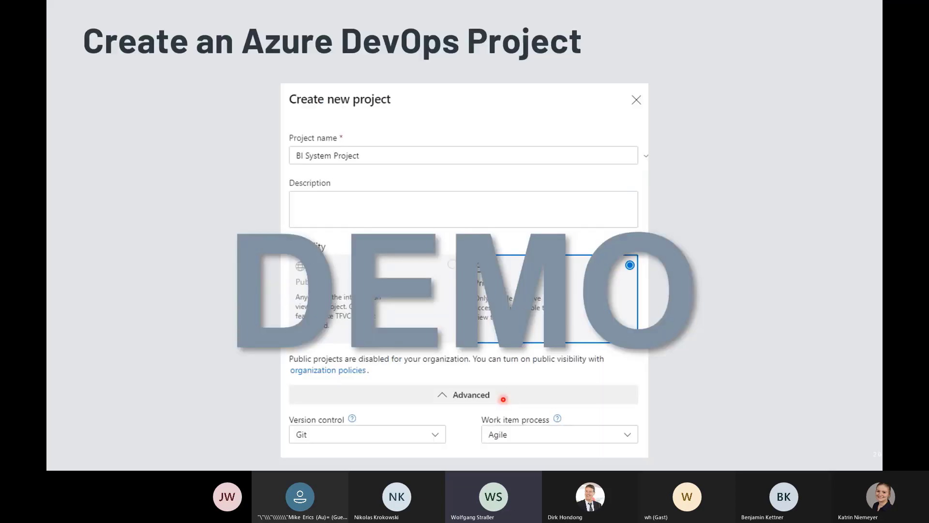
Step: Switch to Chrome and create a new private Azure DevOps project named Luedinghausen in the open organization
key(super)
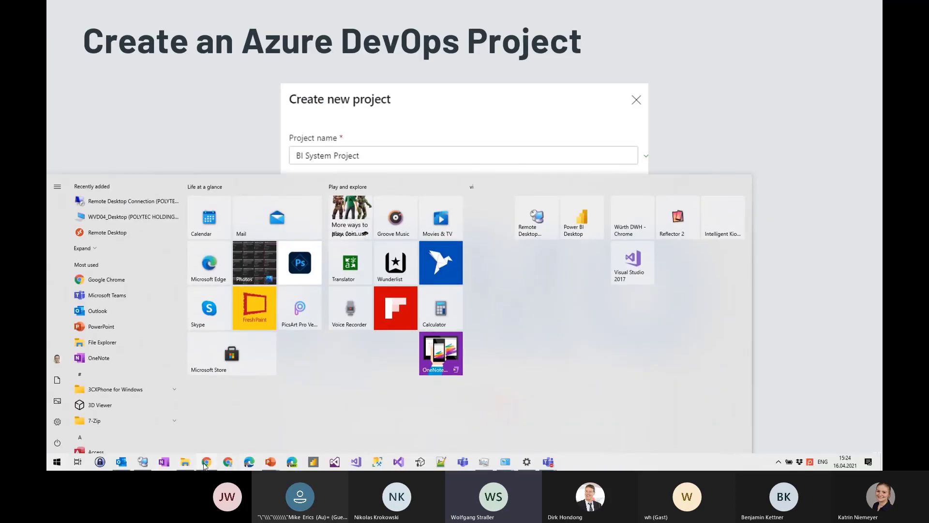
click(206, 464)
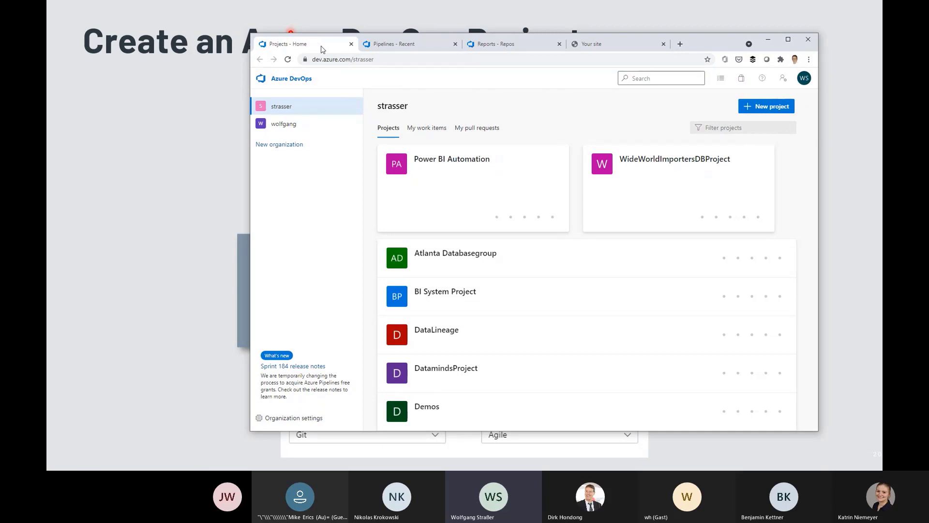
click(755, 111)
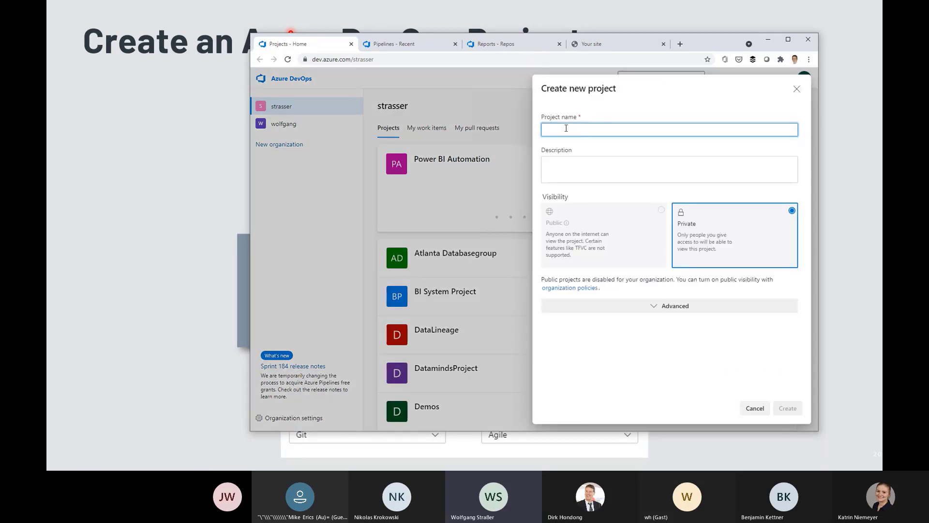
text(Luedinghause)
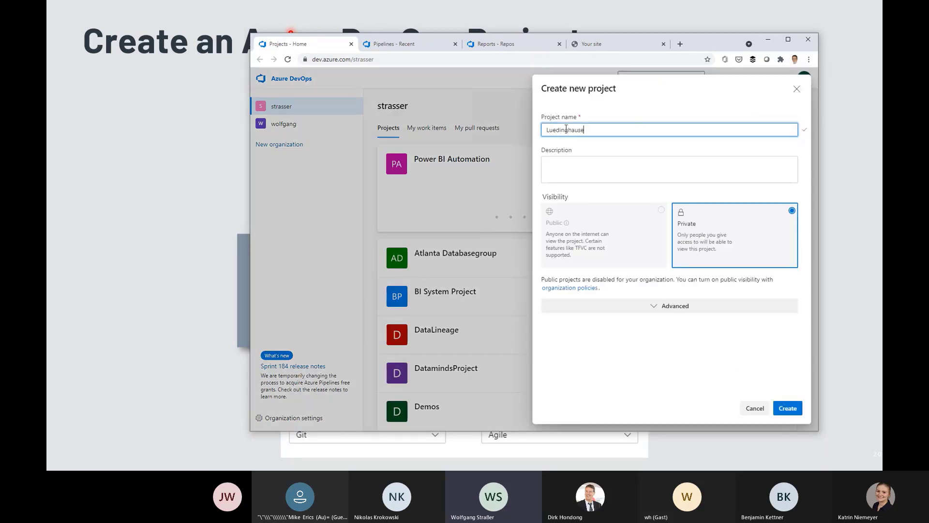
text(n)
click(788, 409)
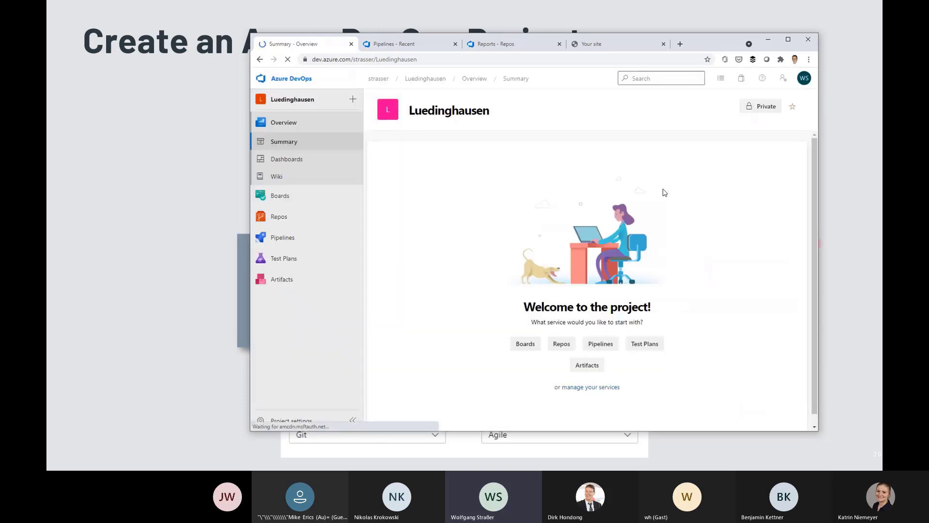
Step: Show the new project's Boards section, and open its empty repository to copy the HTTPS clone URL
click(291, 196)
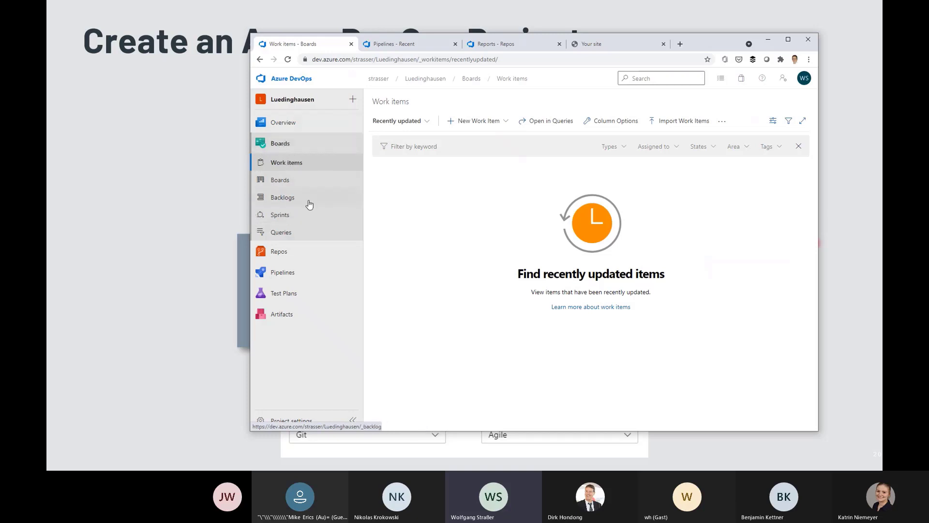
click(290, 148)
click(293, 252)
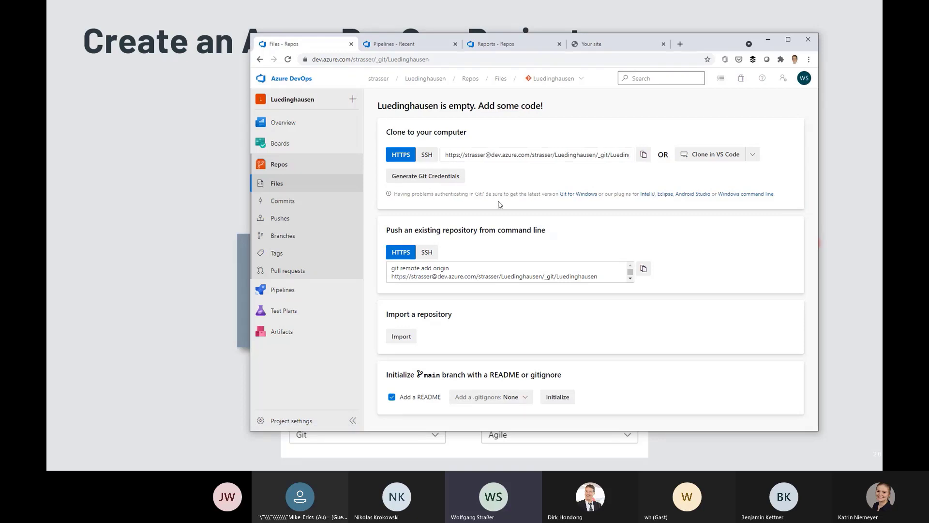
click(644, 155)
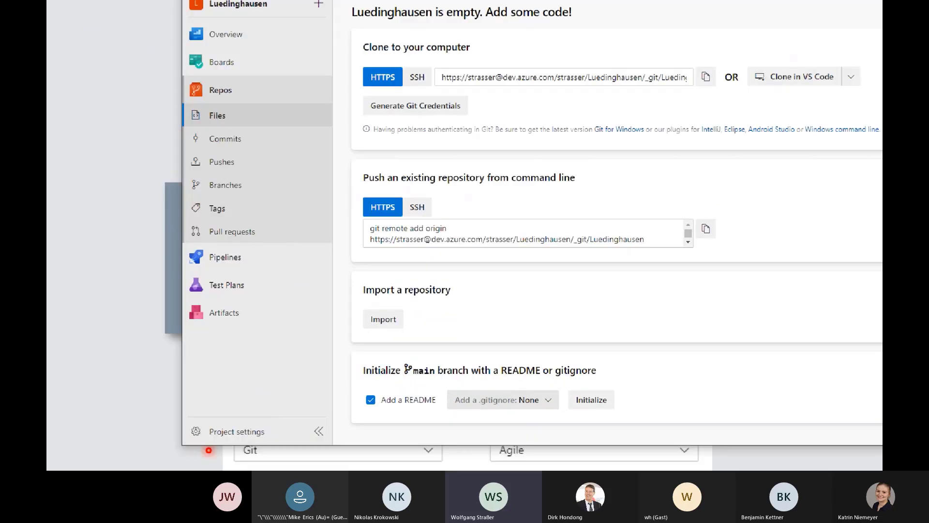
Step: Highlight the section for initializing the main branch and circle its .gitignore option
drag(379, 366, 589, 382)
drag(771, 398, 761, 401)
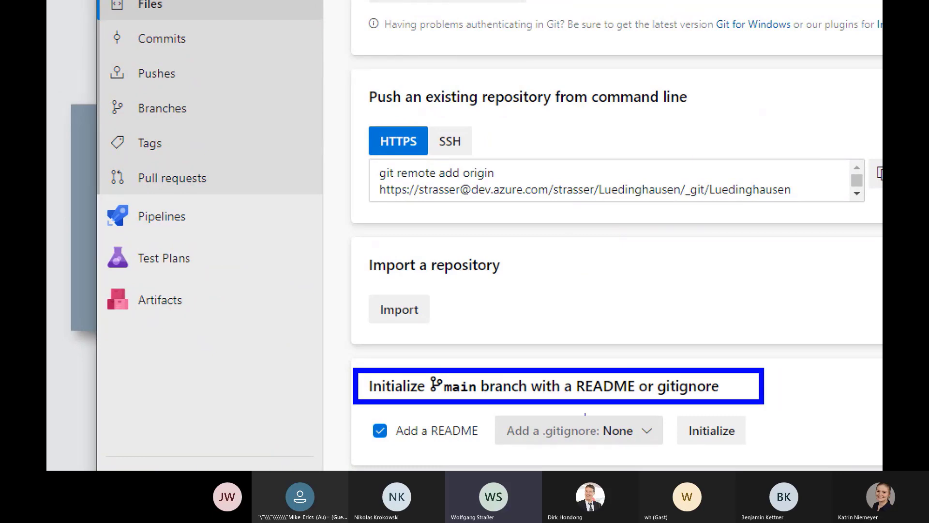
mouse_move(645, 413)
mouse_down()
mouse_move(525, 405)
mouse_move(697, 457)
mouse_move(644, 394)
mouse_up()
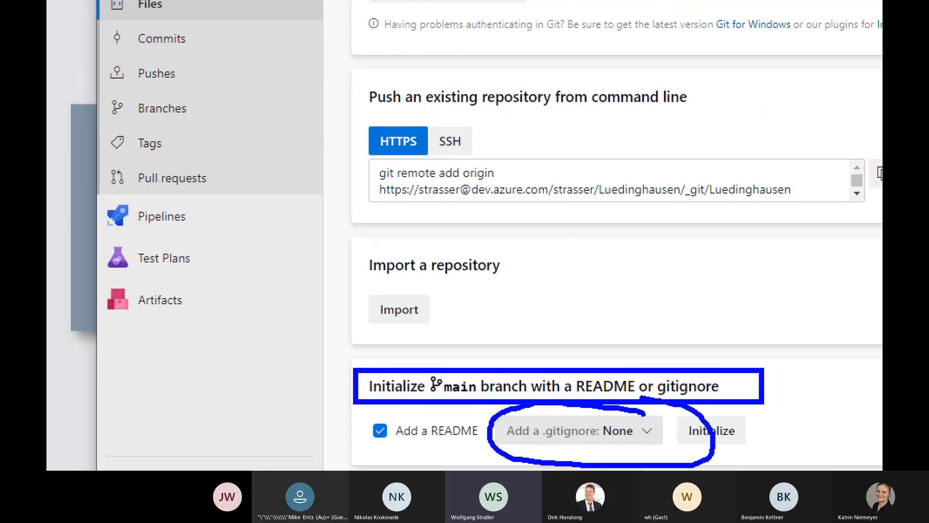
key(Escape)
Step: Initialize the repository's main branch with a README and the VisualStudio .gitignore template
click(520, 398)
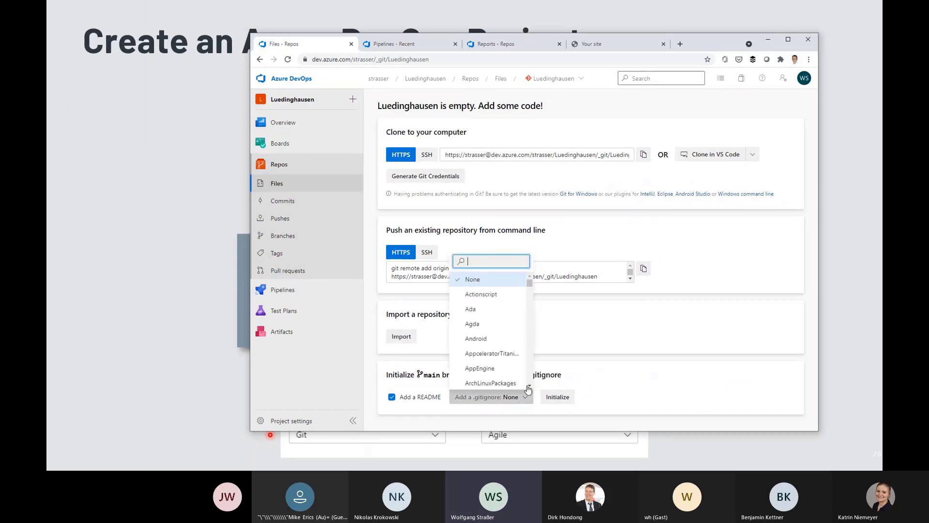
text(visu)
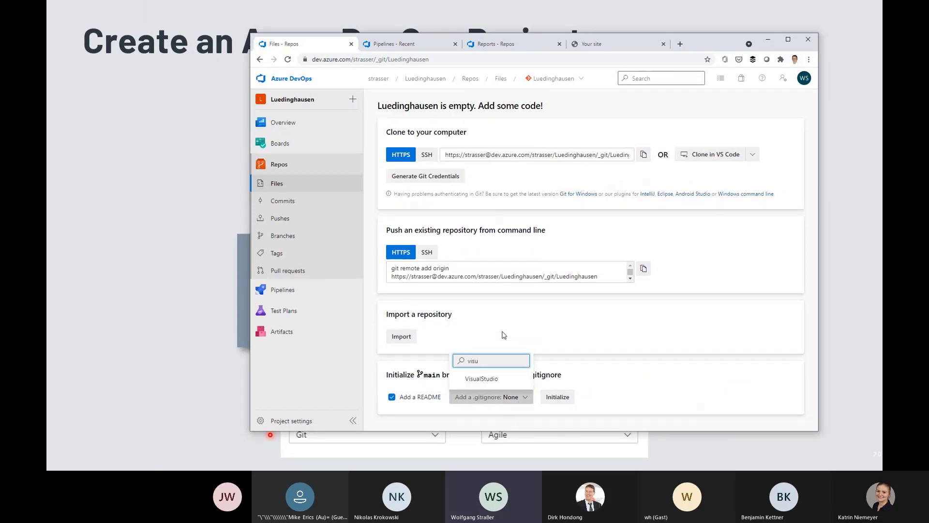
click(495, 380)
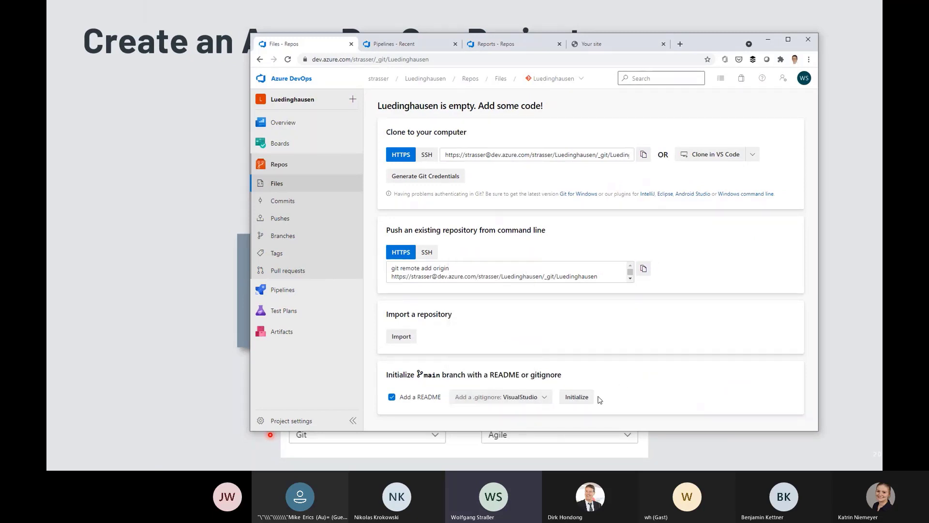
click(577, 400)
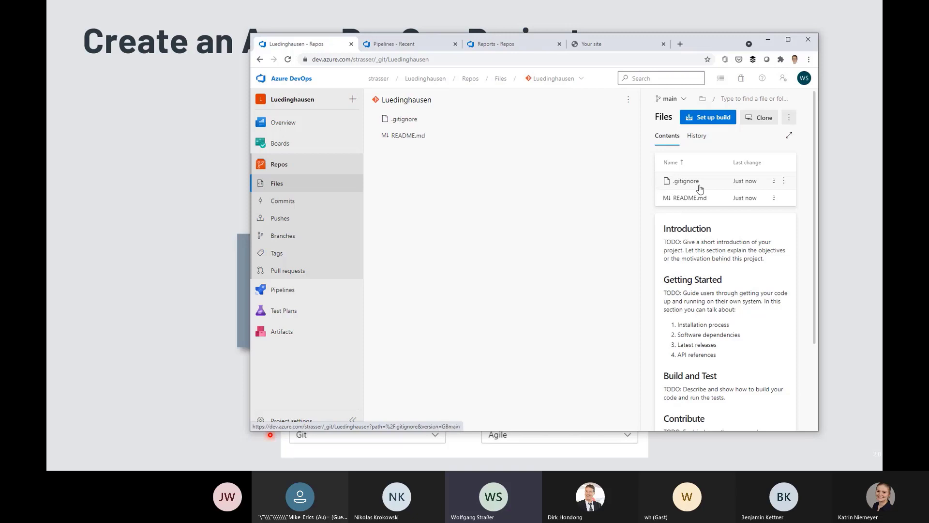
Step: Show the repository's clone options and list the development environments offered for cloning
click(758, 117)
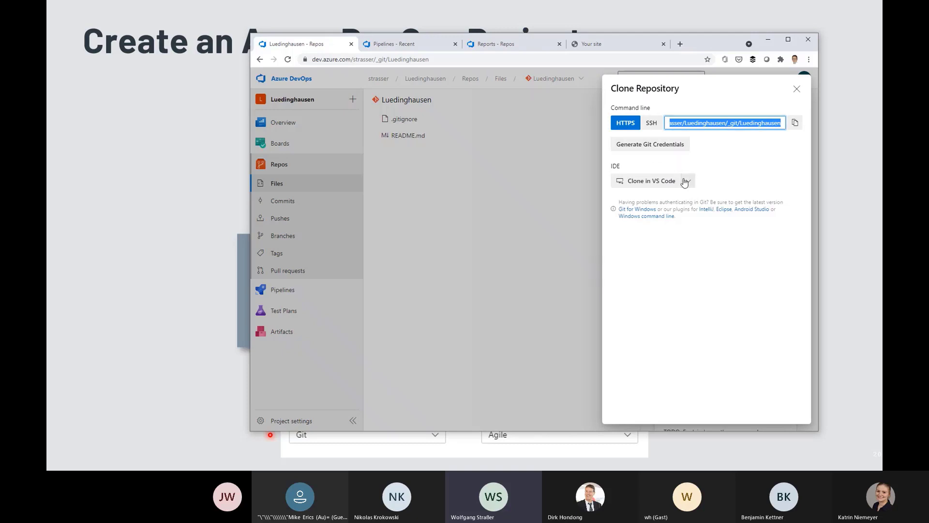
click(688, 182)
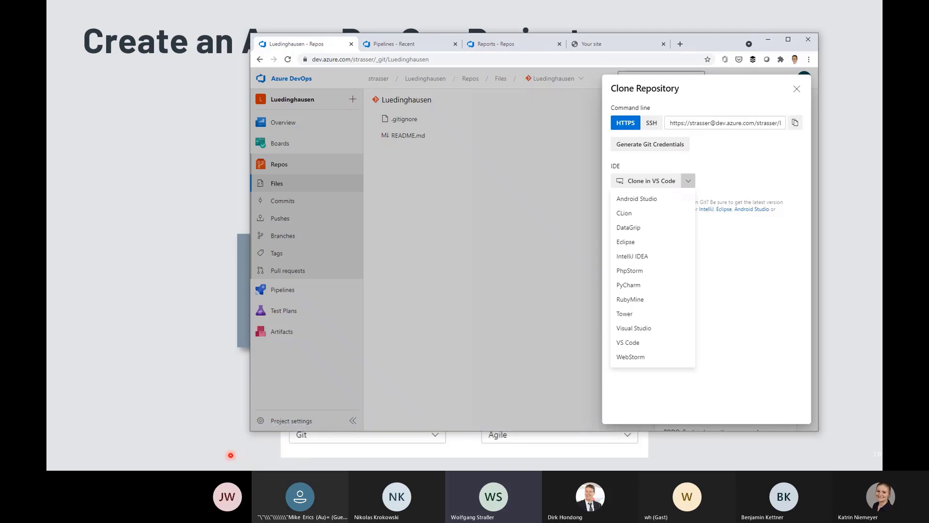
Step: Switch to the remote desktop session and bring up the Visual Studio window with WideWorldImportersDBProject
key(super)
click(142, 462)
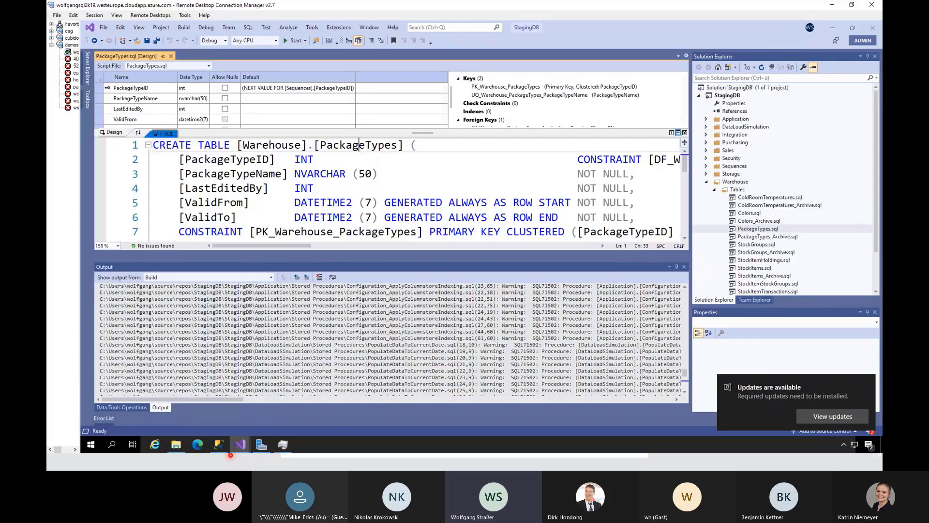
mouse_move(239, 445)
click(197, 398)
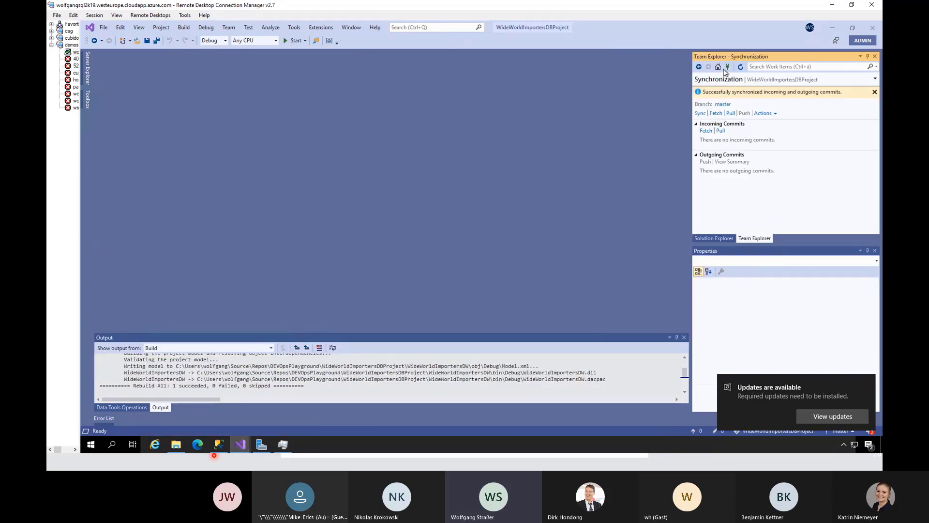
Step: Show the Team Explorer home page at a greater height and circle its Azure DevOps connection
click(718, 66)
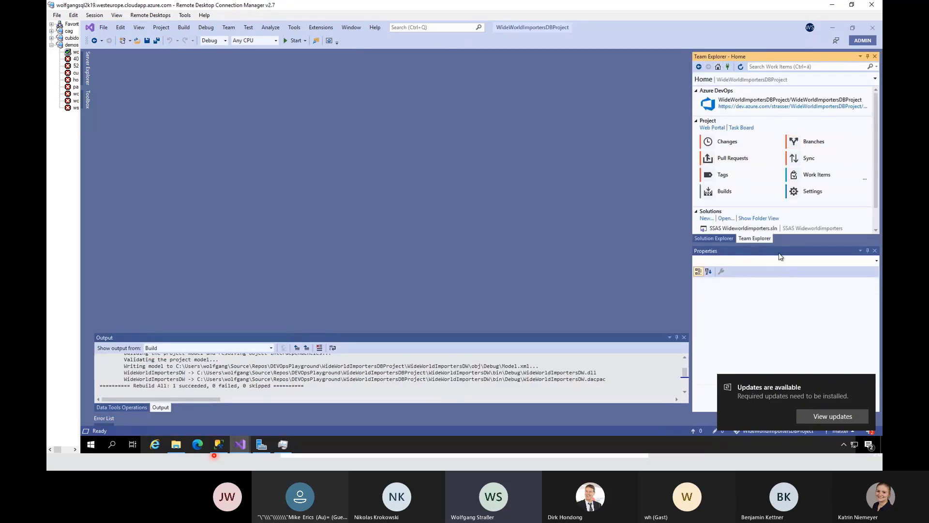
drag(776, 245, 775, 320)
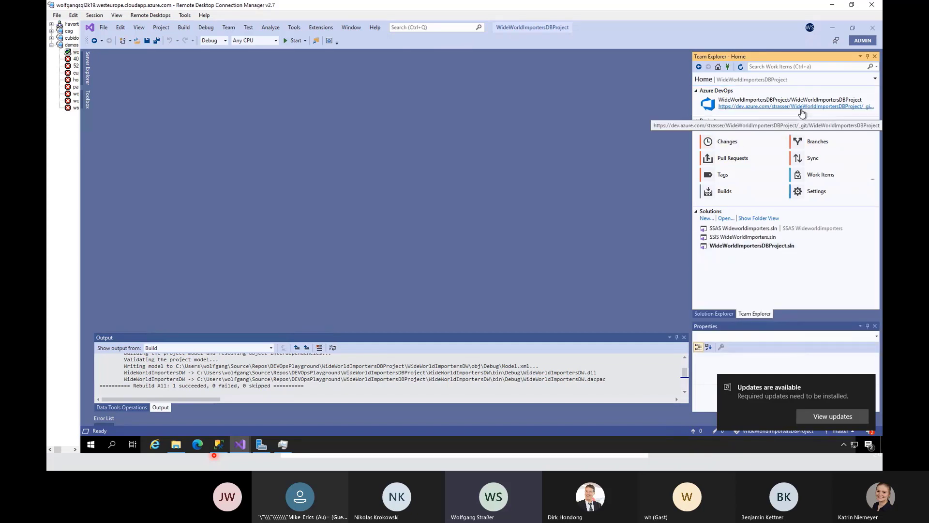
key(ctrl+1)
mouse_move(649, 88)
mouse_down()
mouse_move(571, 105)
mouse_move(653, 129)
mouse_up()
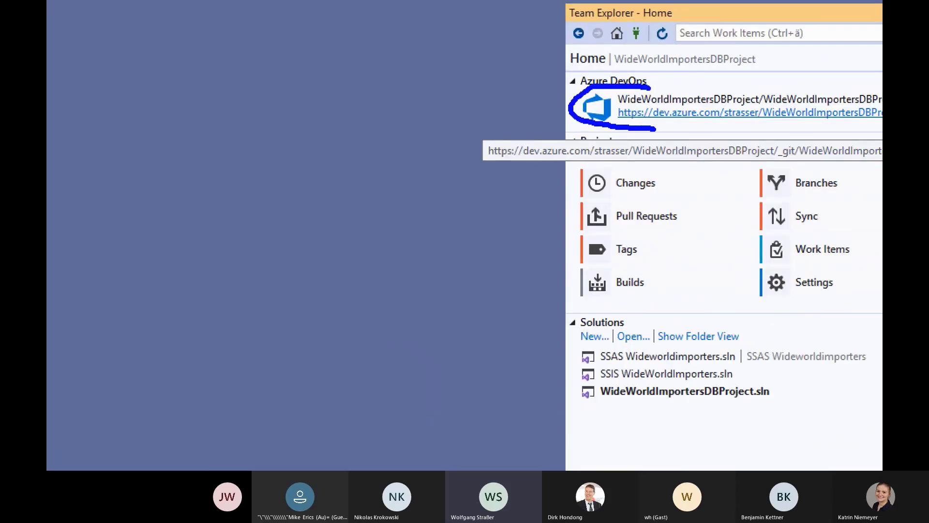
Step: Open the log table script of the WideWorldImporters project and place the cursor in its T-SQL code
click(726, 313)
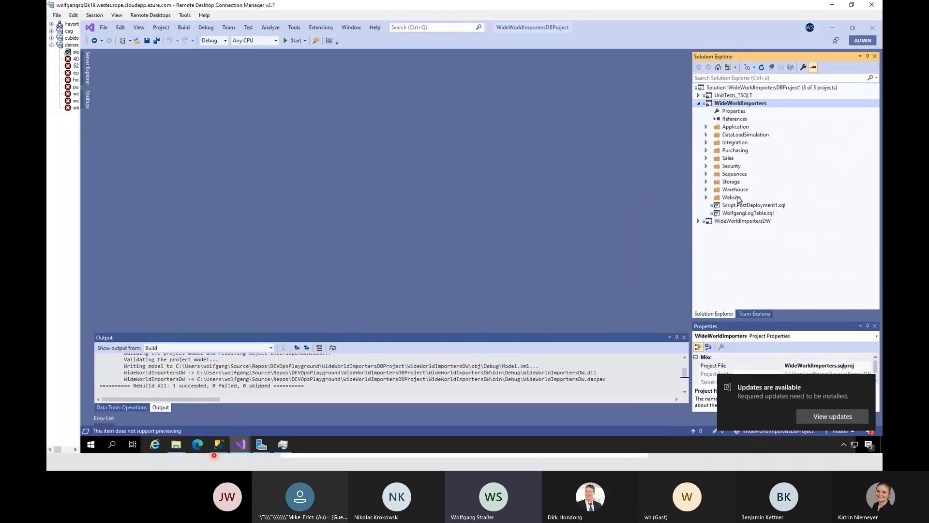
double_click(736, 214)
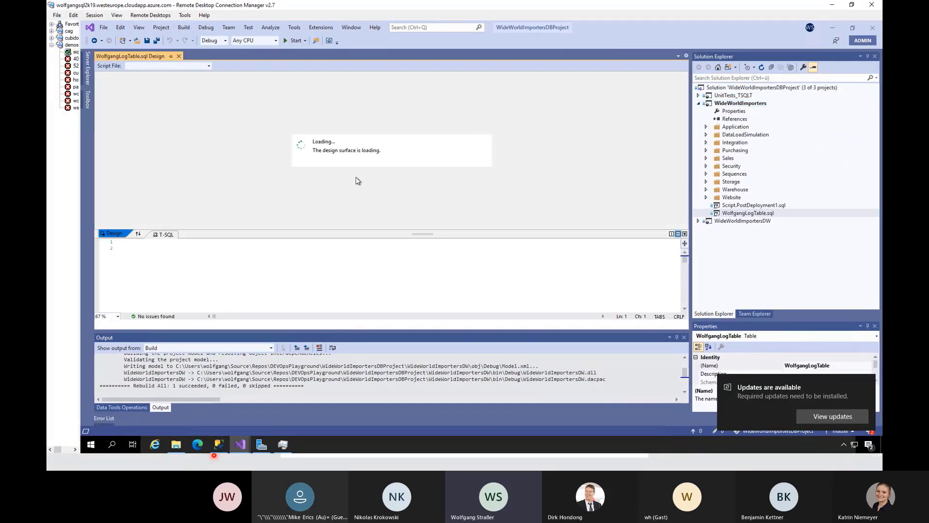
click(248, 276)
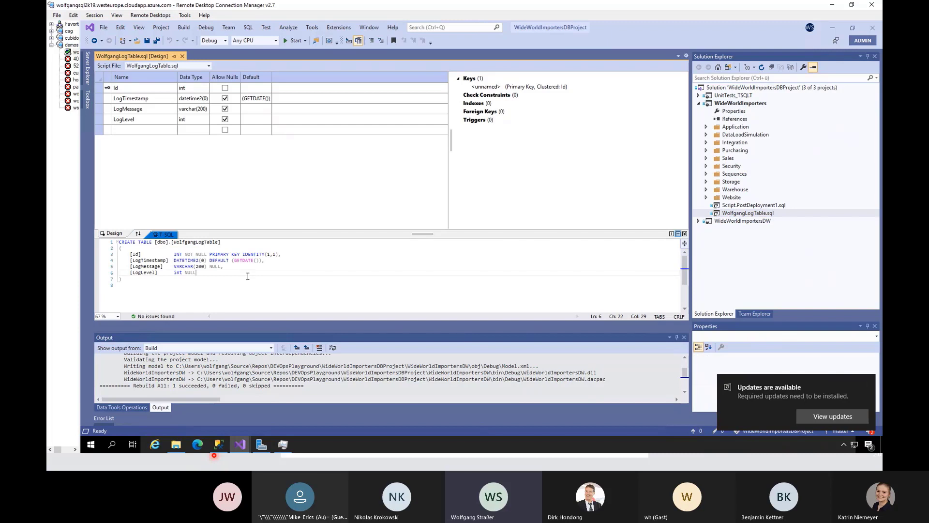
Step: Add a column [LogStatus] INT NULL to the log table definition, directly after the LogMessage column
key(Left)
key(Left)
key(Left)
key(Up)
key(End)
key(Return)
text([Leg)
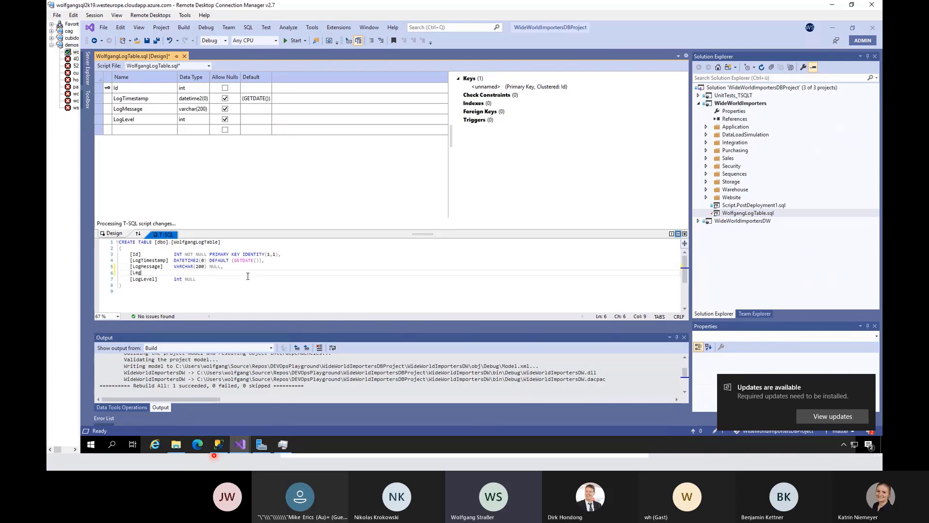
key(BackSpace)
key(BackSpace)
text(ogStatus])
key(Tab)
key(Tab)
key(Tab)
text(INT NULL,)
Step: Circle the modified log table script in Solution Explorer to point out its change marker
key(ctrl+1)
click(735, 215)
mouse_move(694, 200)
mouse_down()
mouse_move(676, 225)
mouse_move(699, 199)
mouse_up()
key(Escape)
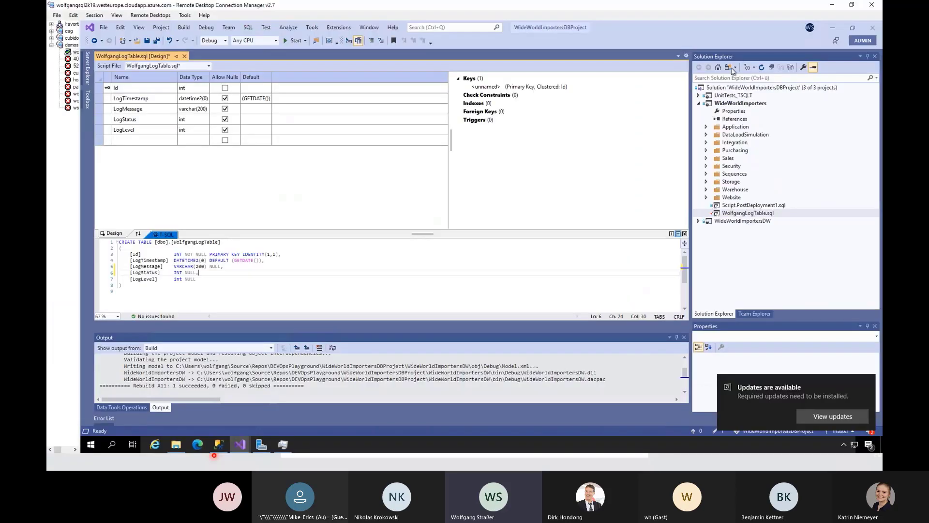
Step: Show the pending changes in Team Explorer and enter the commit message "Change in LogTable"
click(752, 313)
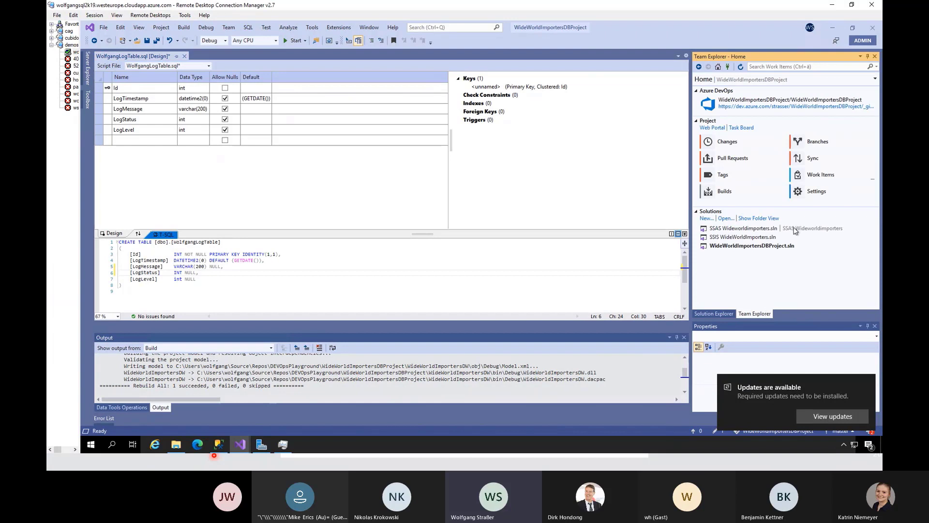
click(728, 146)
click(733, 172)
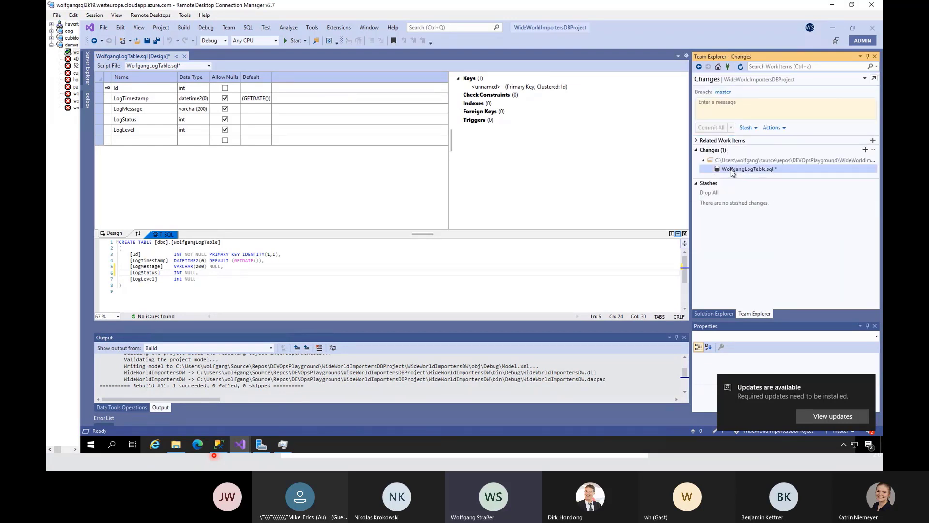
click(726, 105)
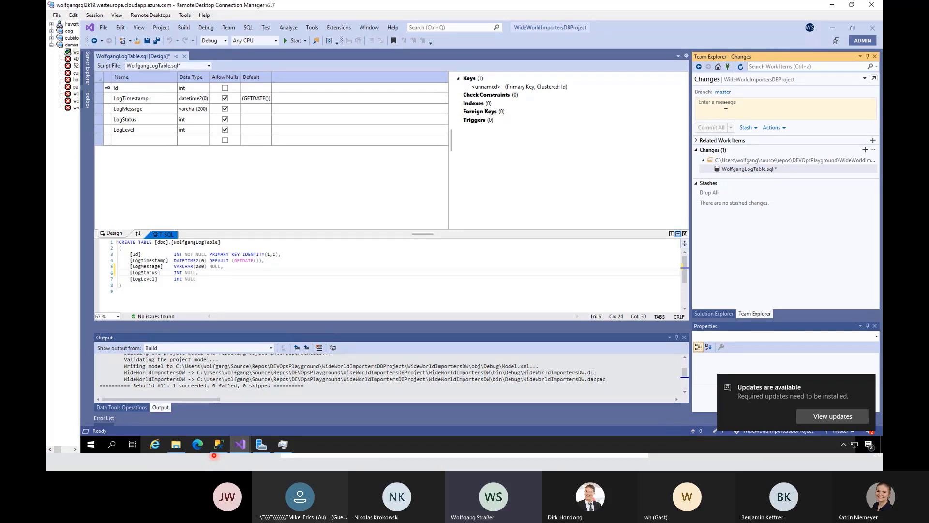
text(Change in Log)
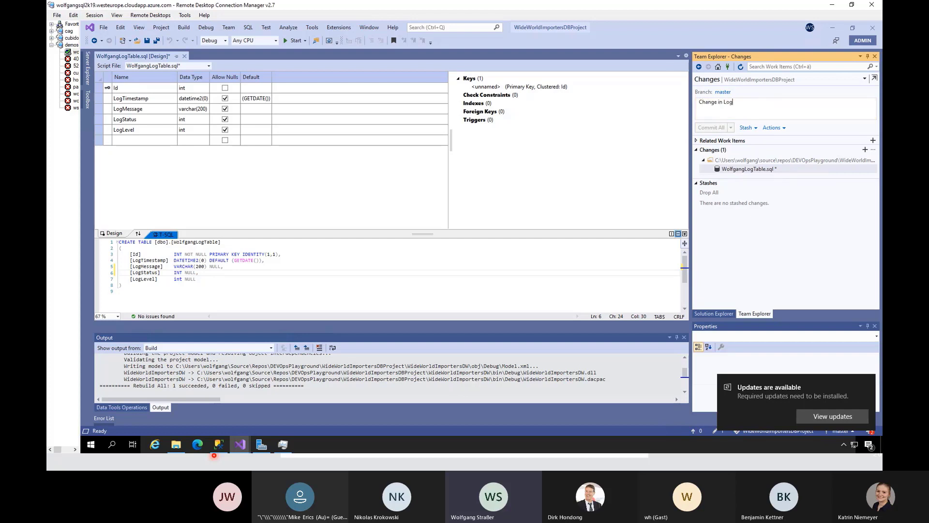
text(Table)
Step: Switch to Chrome and show the Pipelines page of WideWorldImportersDBProject
mouse_move(176, 444)
key(super)
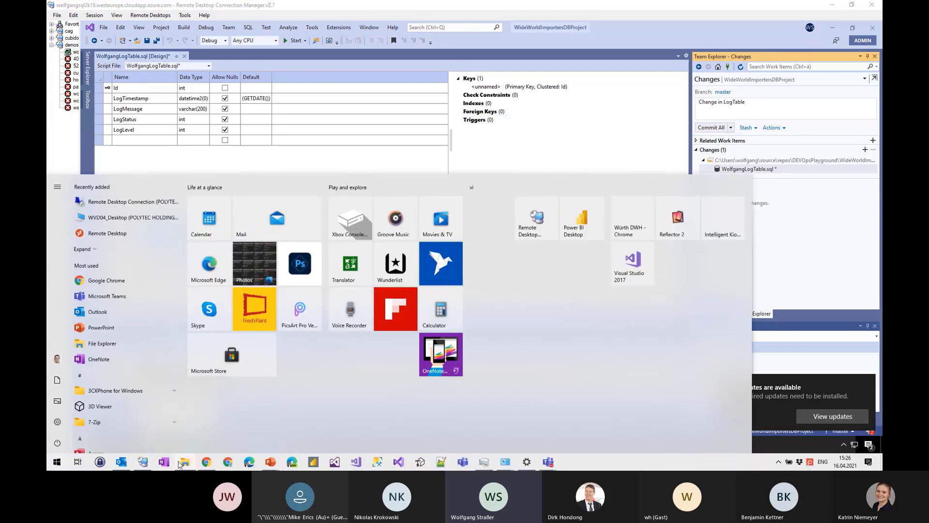
click(208, 463)
click(399, 47)
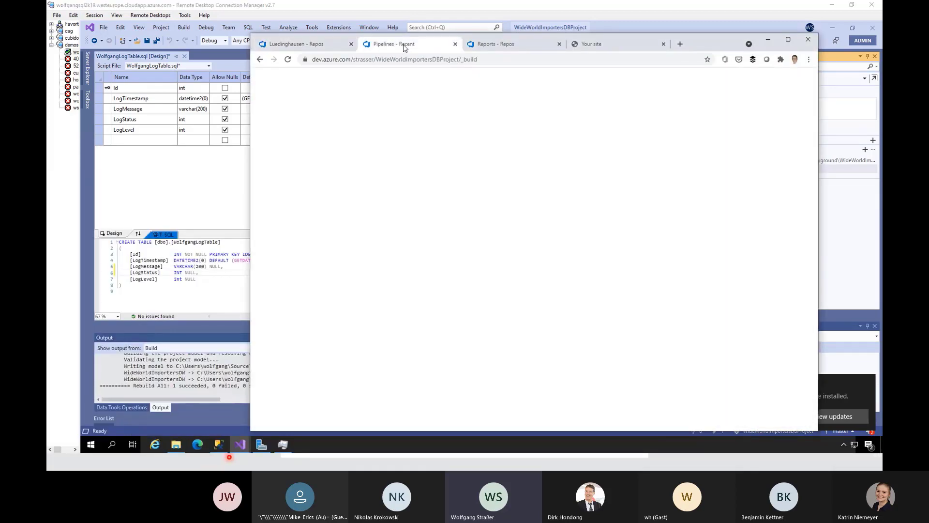
Step: Open the repository files of WideWorldImportersDBProject and browse the commit history
mouse_move(339, 167)
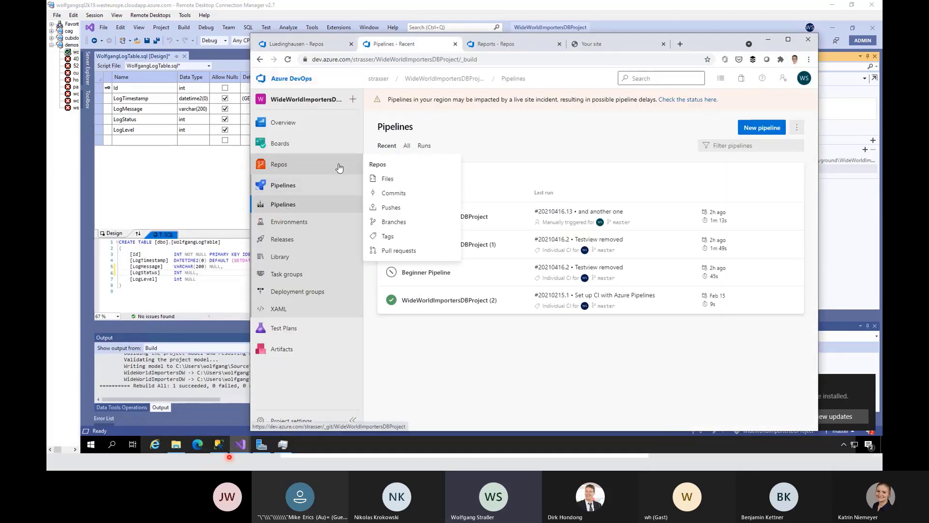
click(382, 180)
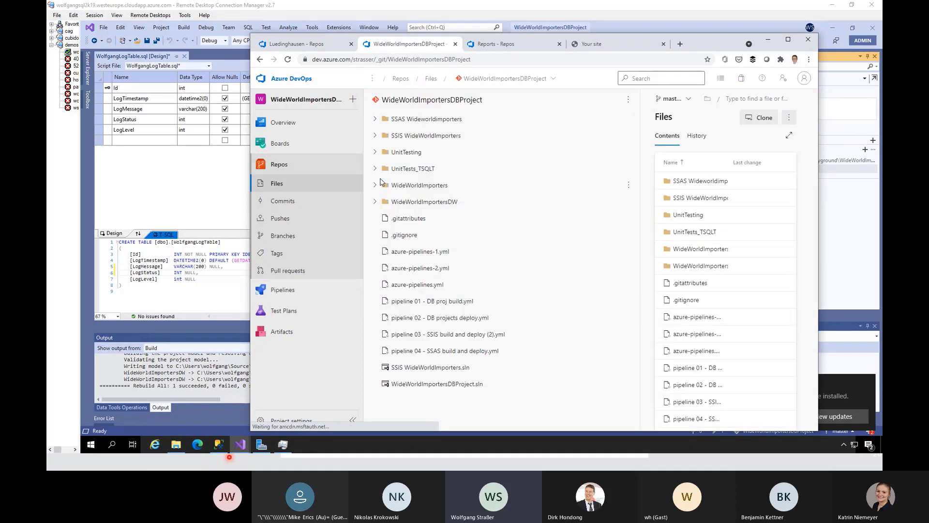
click(695, 138)
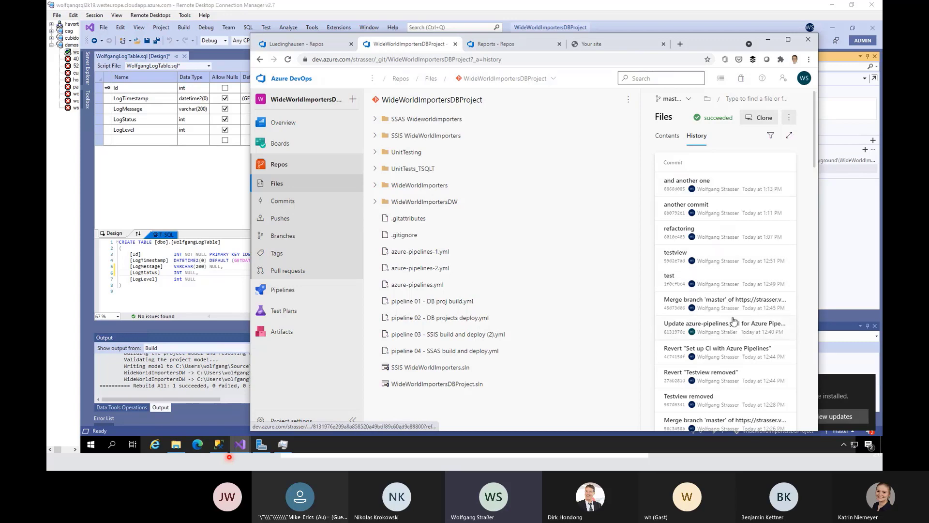
scroll(726, 223, down, 5)
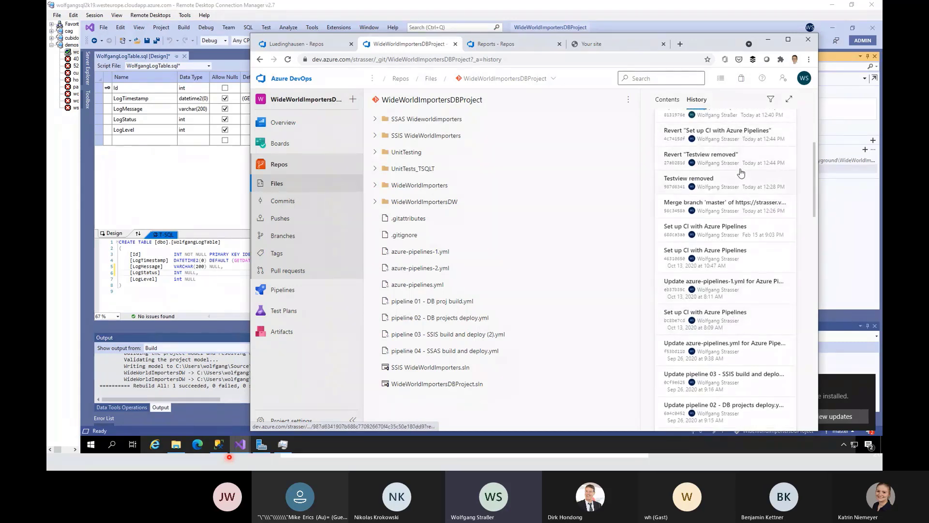
Step: Open the commit Revert "Testview removed" and point out the added TestView.sql build line in WideWorldImportersDW.sqlproj
click(721, 162)
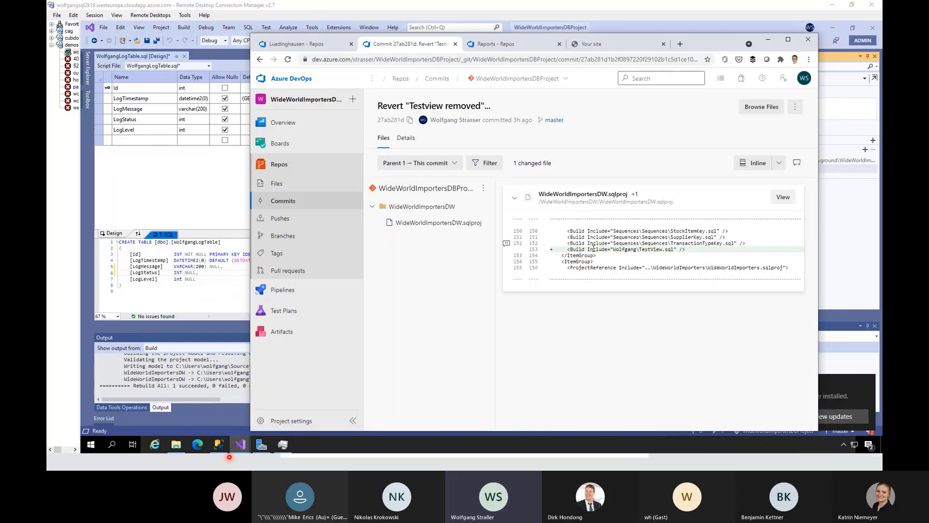
drag(651, 250, 619, 249)
click(636, 248)
click(300, 458)
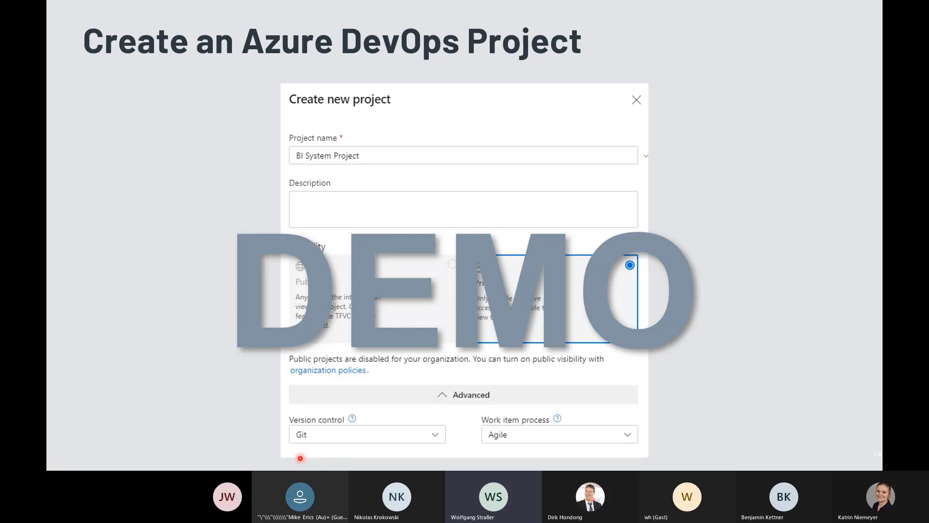
key(Right)
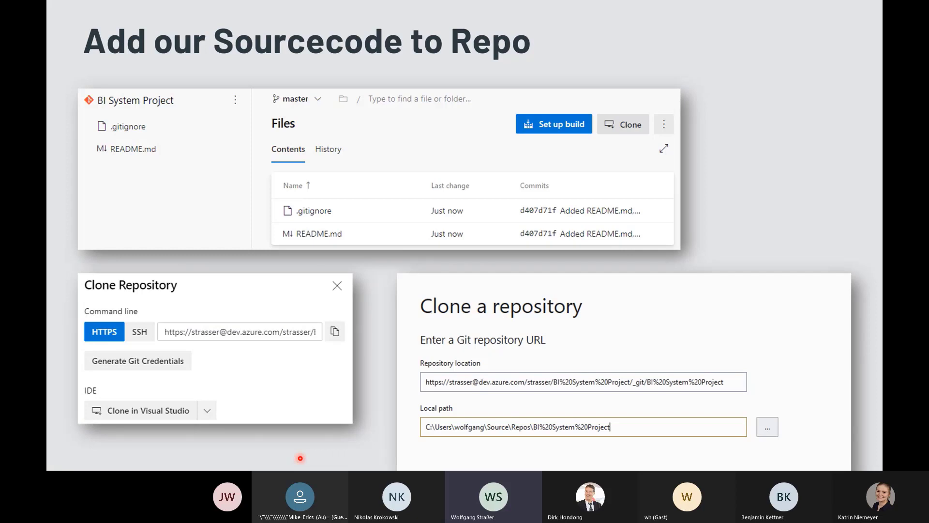
key(Right)
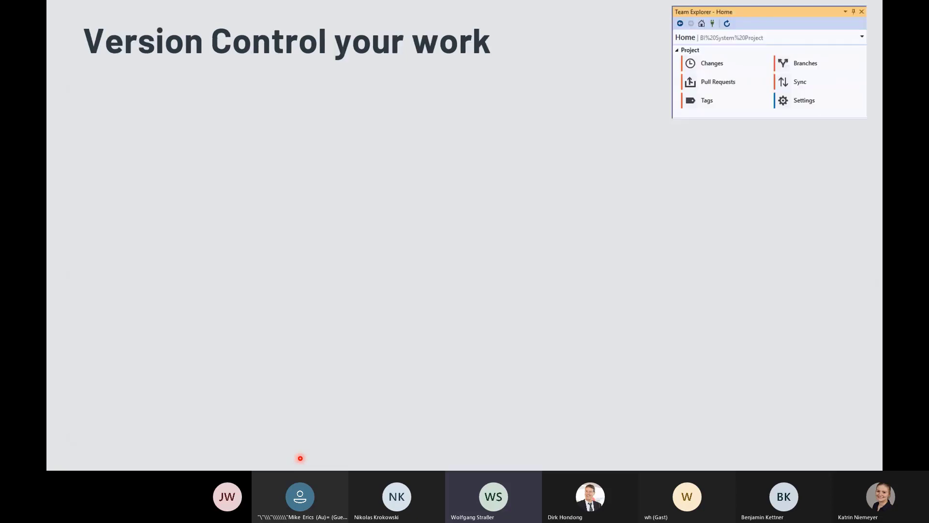
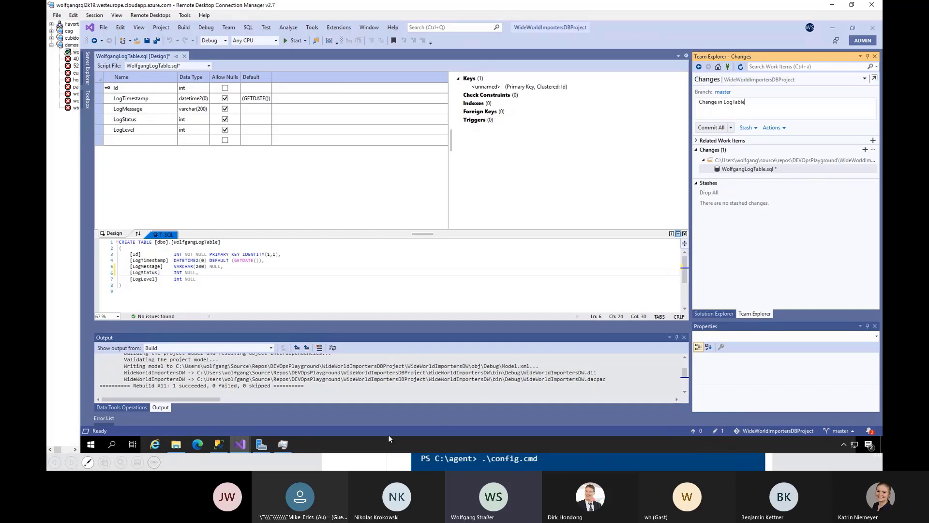
click(350, 461)
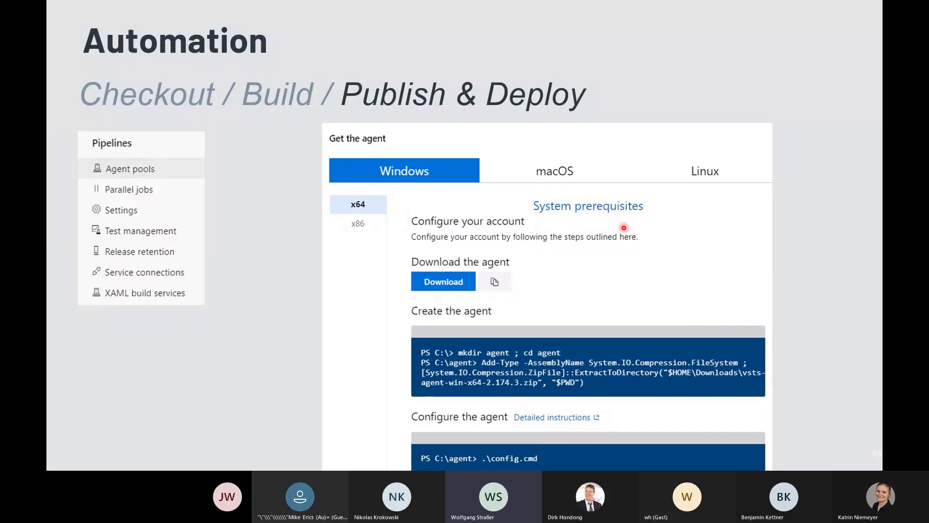
key(Right)
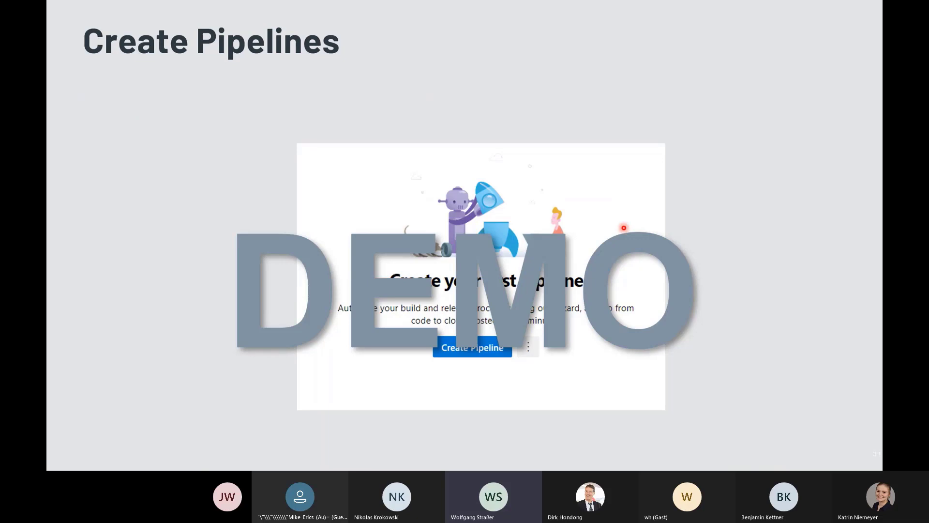
Step: Switch to Chrome and open the Pipelines overview of WideWorldImportersDBProject from its project settings
key(super)
mouse_move(211, 466)
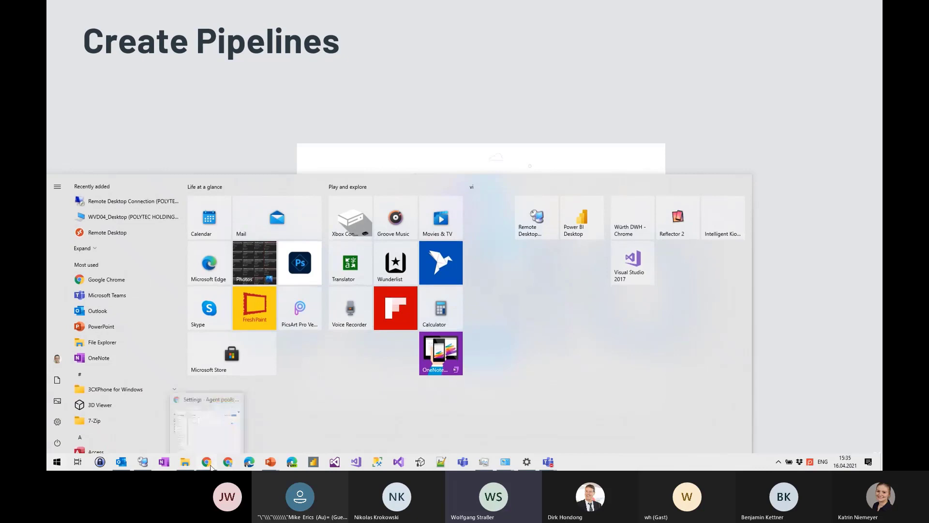
click(206, 420)
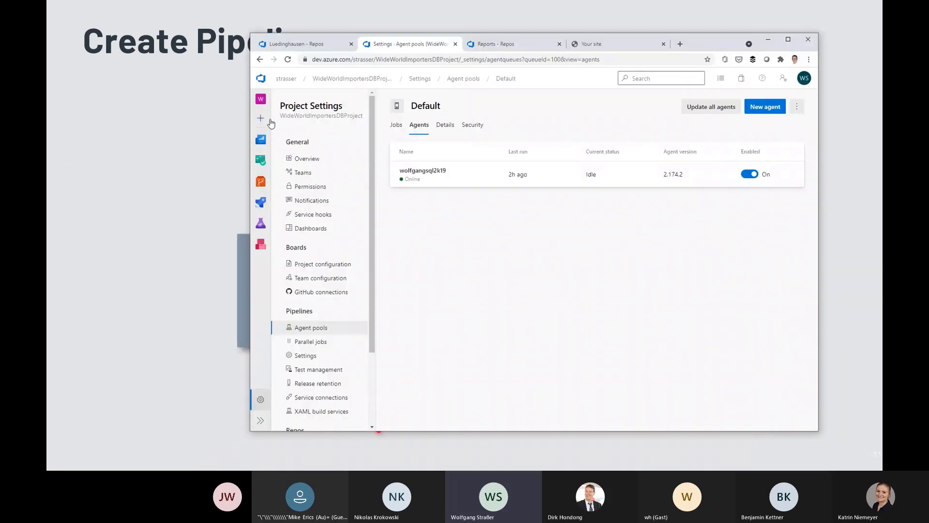
mouse_move(257, 147)
click(260, 420)
mouse_move(283, 191)
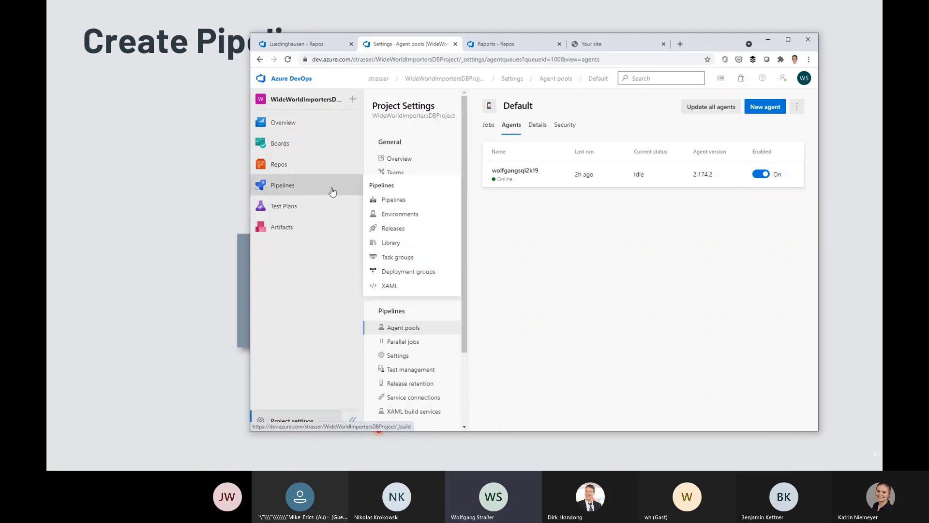
click(394, 200)
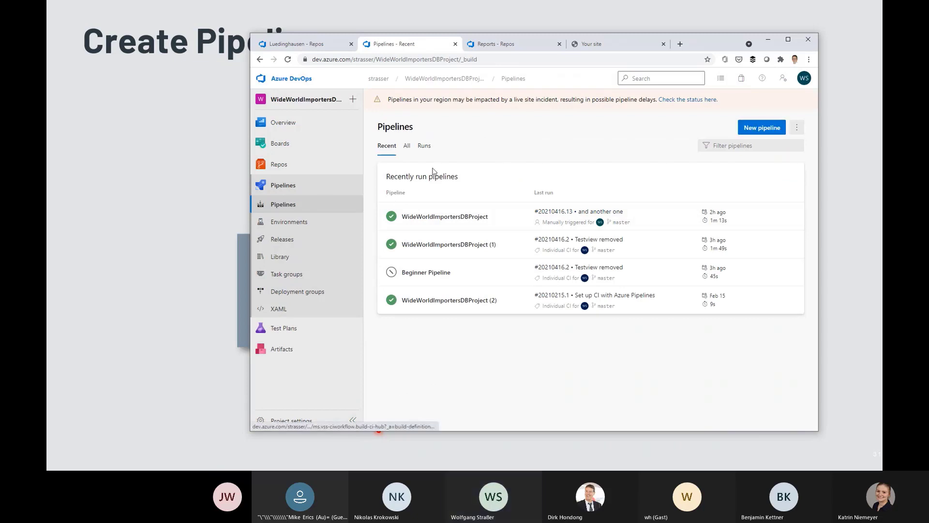
Step: Start a new pipeline with Azure Repos Git as the code source and WideWorldImportersDBProject as the repository
click(753, 130)
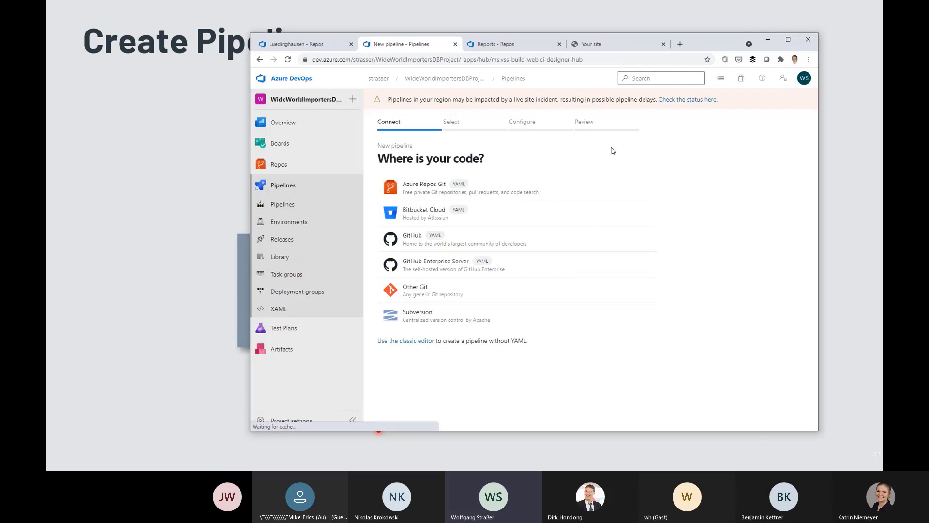
click(429, 189)
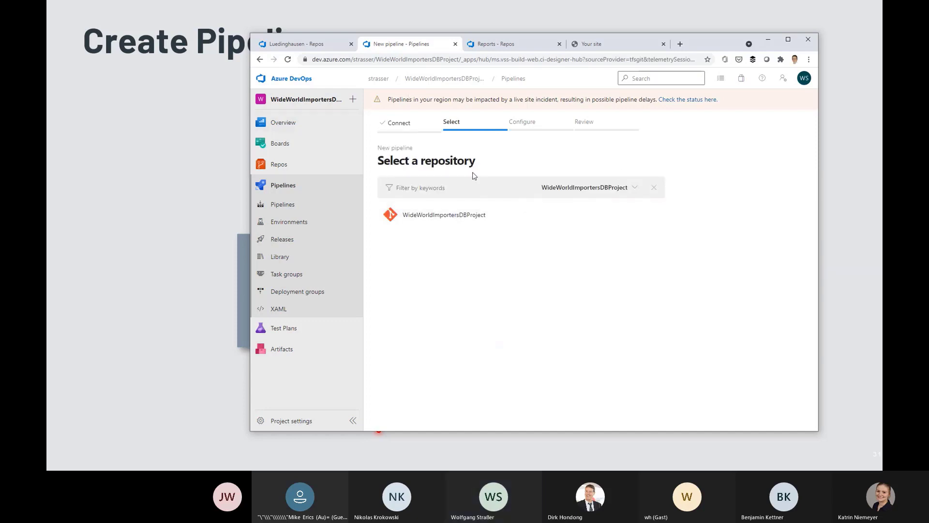
click(435, 221)
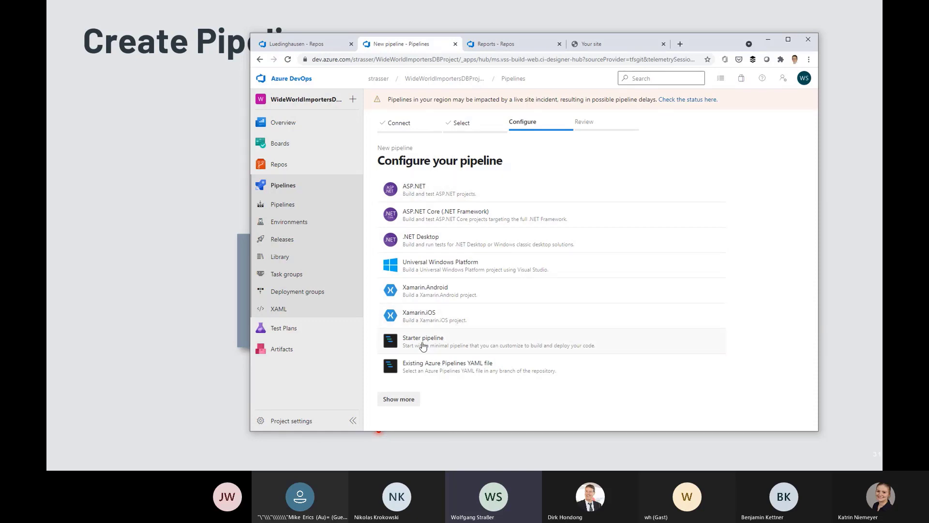
Step: Expand and browse the full list of pipeline templates, and choose Starter pipeline
click(399, 403)
scroll(500, 236, down, 2)
scroll(500, 236, down, 7)
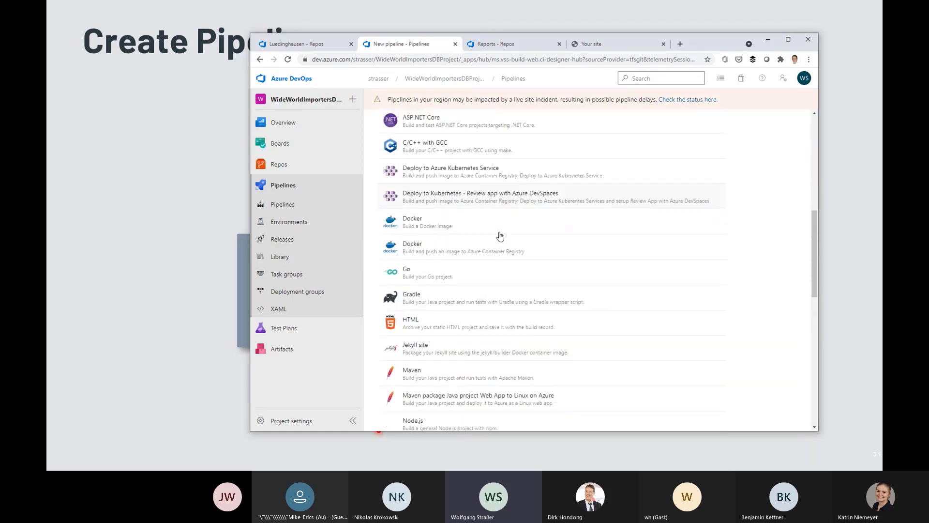
scroll(500, 237, down, 6)
scroll(500, 237, up, 15)
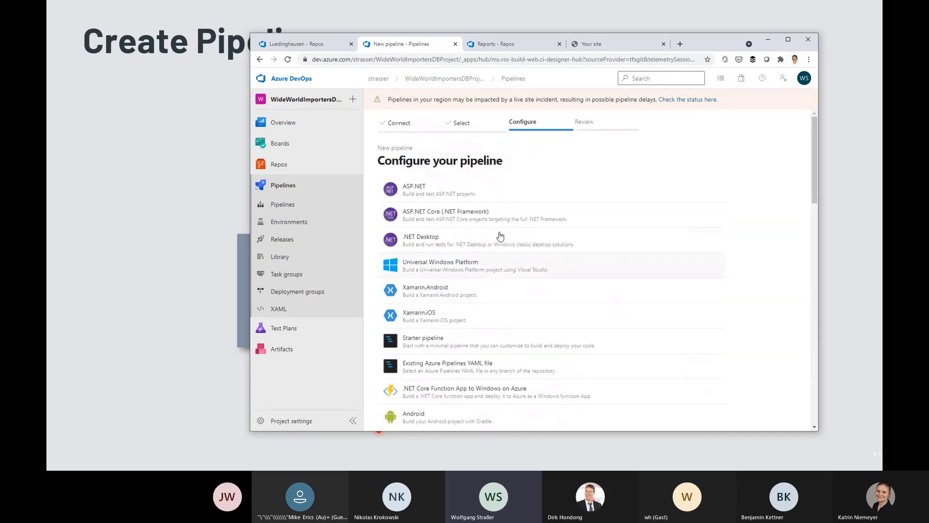
click(441, 342)
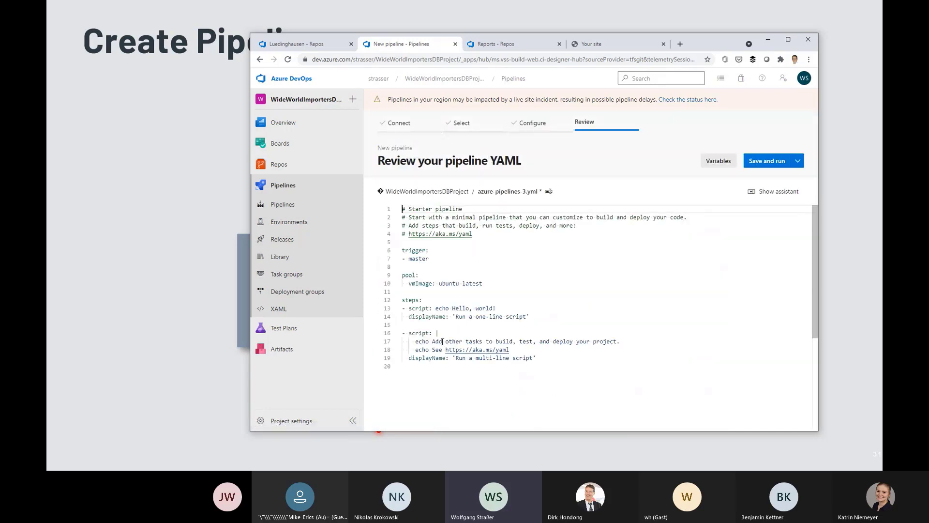
Step: Highlight the pool section with vmImage ubuntu-latest in the pipeline YAML and circle it on the zoomed view
click(497, 257)
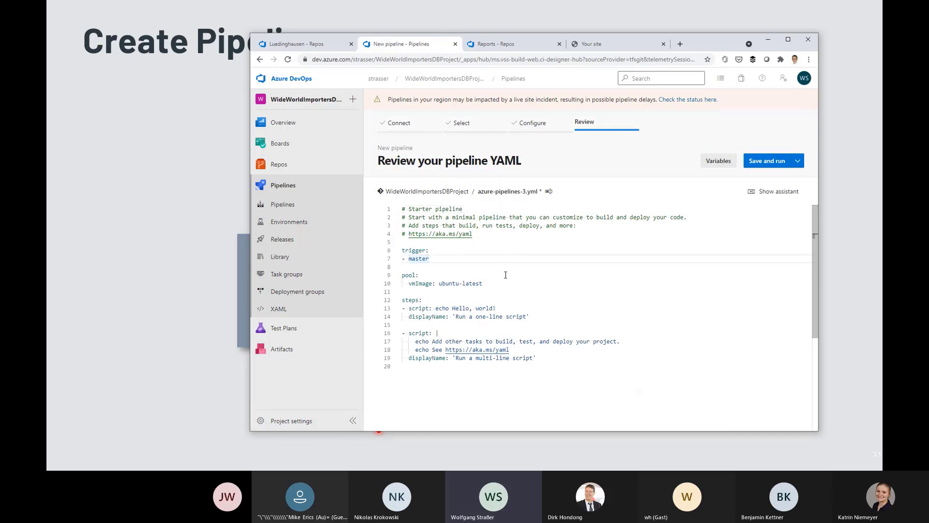
double_click(455, 284)
mouse_move(482, 284)
mouse_down()
mouse_move(439, 286)
mouse_move(456, 267)
mouse_move(397, 263)
mouse_up()
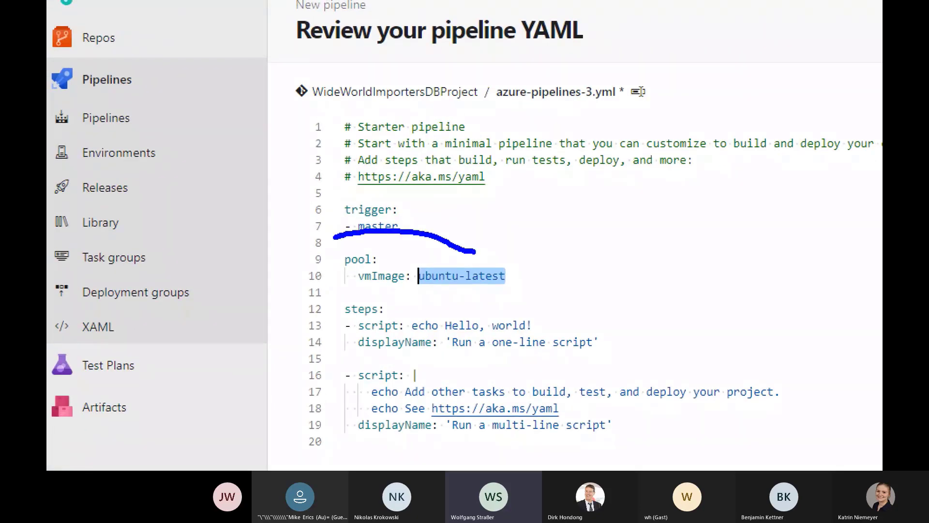
mouse_move(334, 237)
mouse_down()
mouse_move(426, 302)
mouse_move(508, 259)
mouse_move(470, 243)
mouse_up()
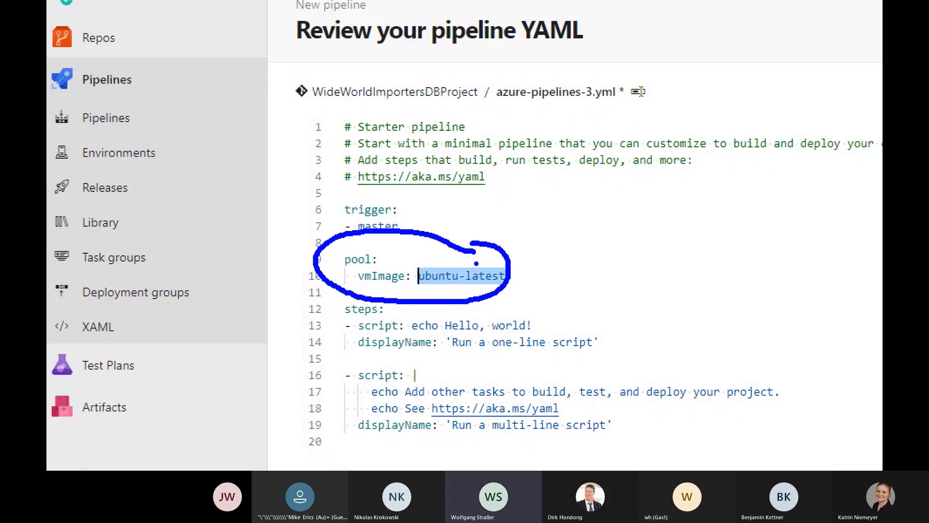
drag(474, 264, 543, 214)
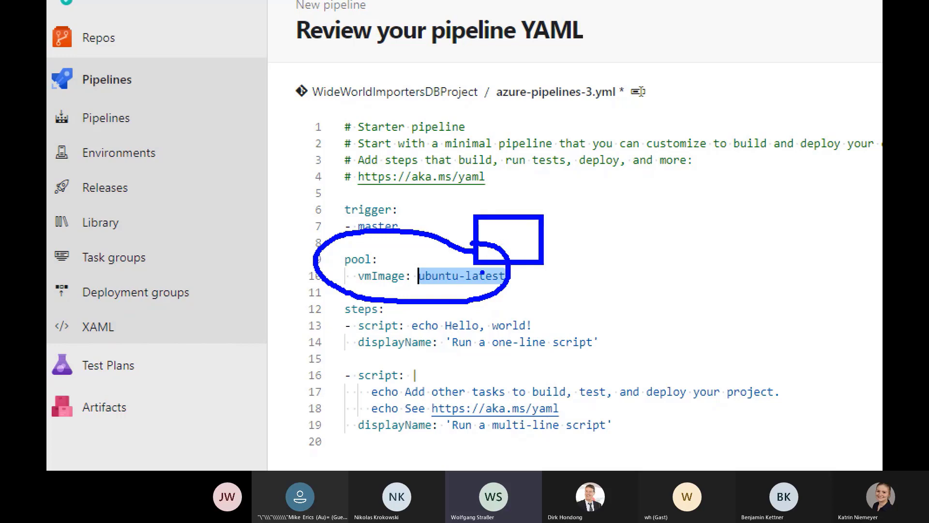
key(Escape)
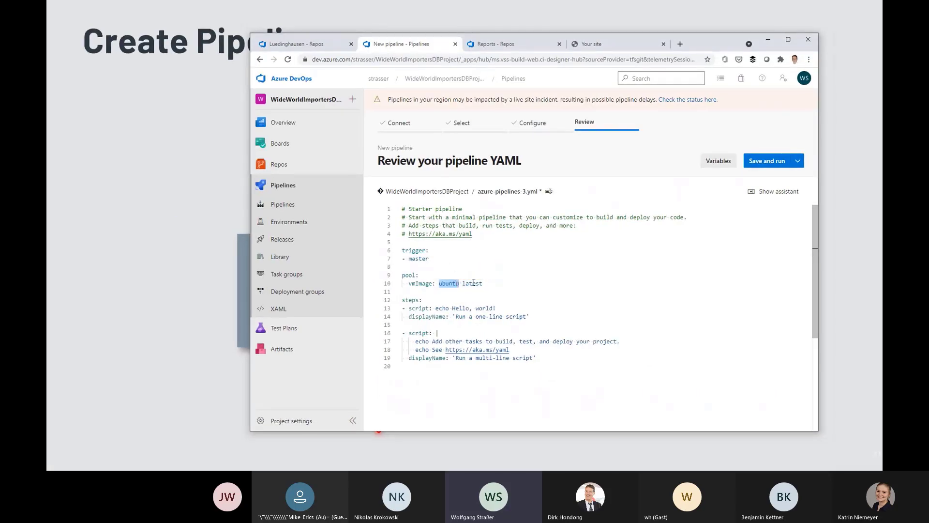
click(466, 285)
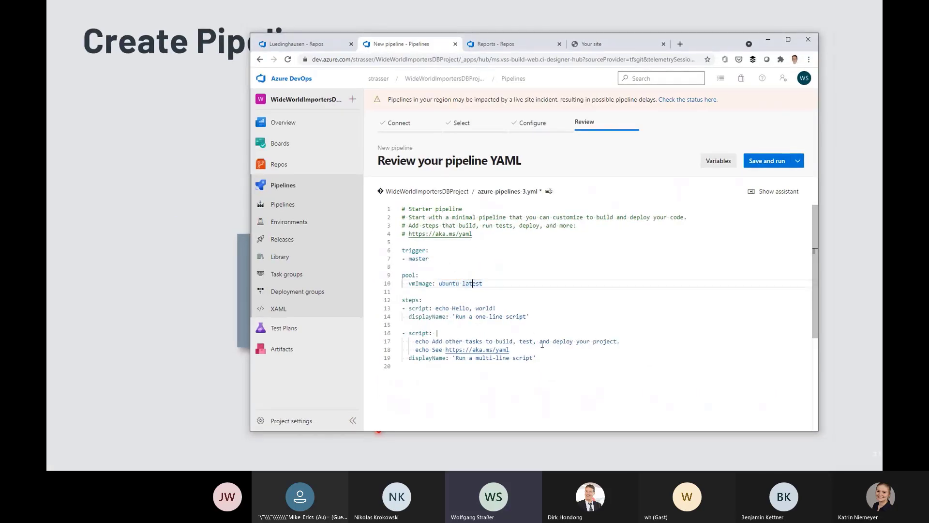
Step: Point out the steps section of the YAML, highlighting the one-line echo script and the multi-line script
click(415, 300)
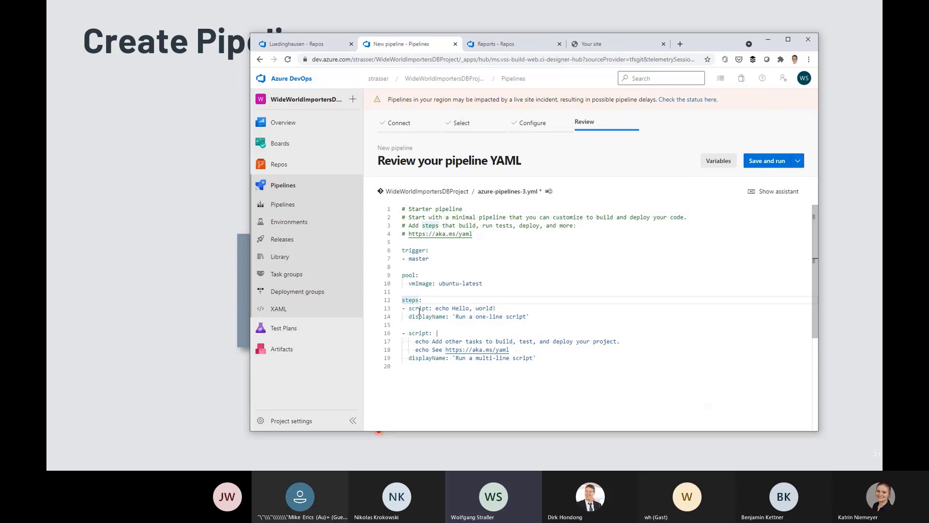
click(435, 309)
drag(437, 309, 501, 308)
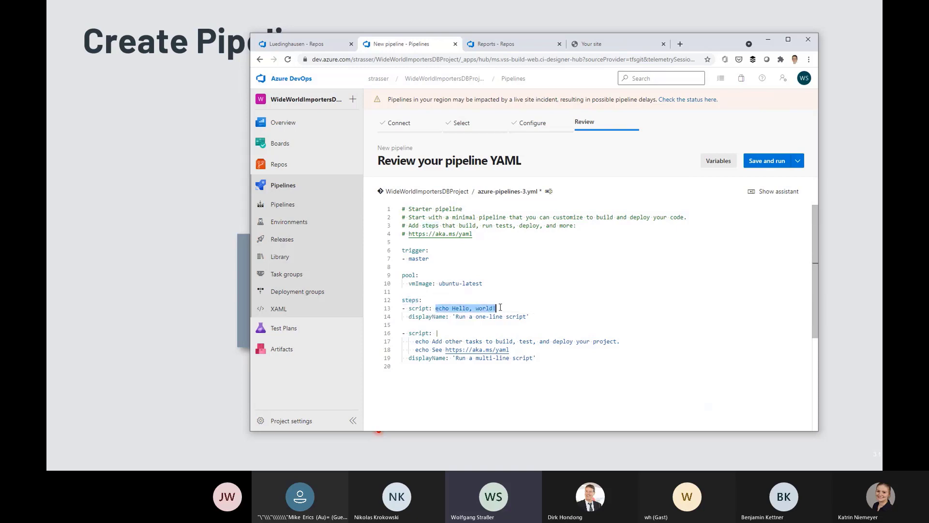
drag(429, 342, 516, 348)
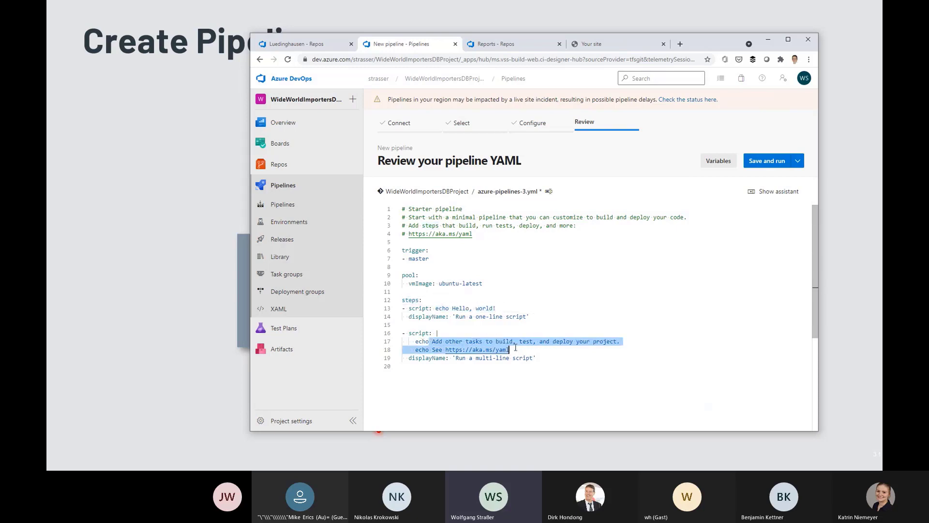
click(459, 316)
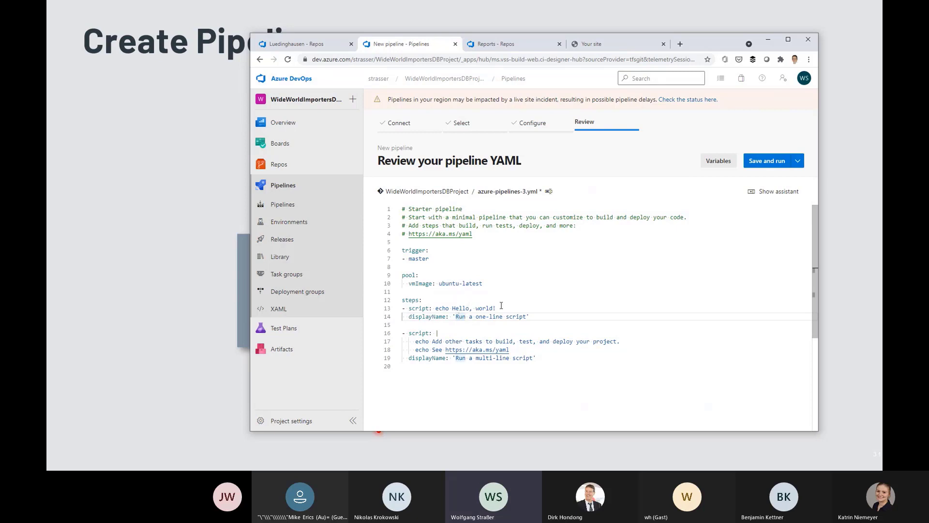
Step: Highlight the trigger section with the master branch in the pipeline YAML
drag(455, 258, 428, 262)
click(406, 249)
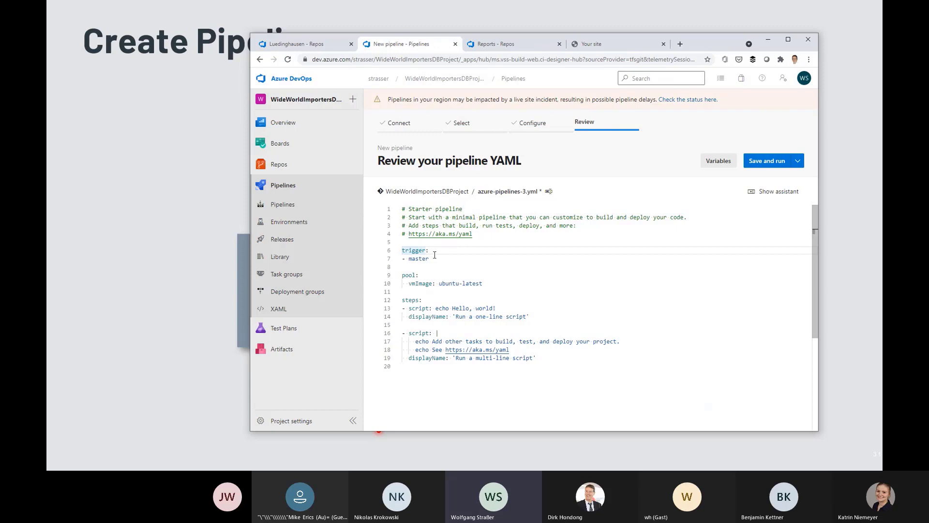
drag(436, 259, 391, 251)
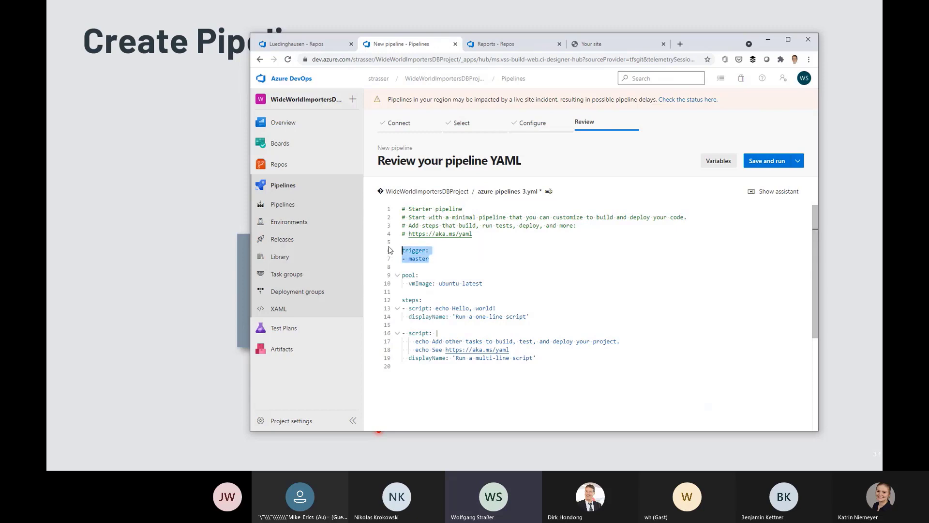
click(458, 250)
Step: Save and run the starter pipeline, committing directly to the master branch with the message "Set up CI with Azure Pipelines"
click(768, 161)
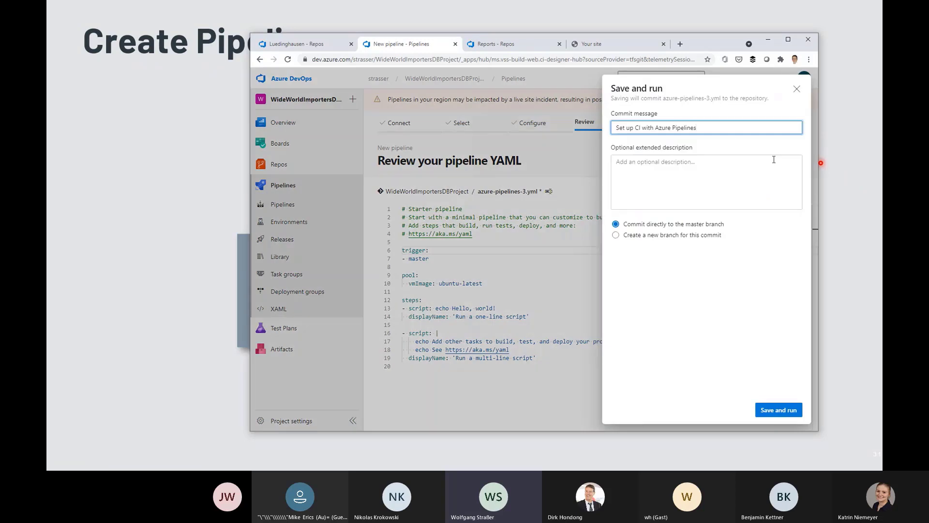
click(778, 409)
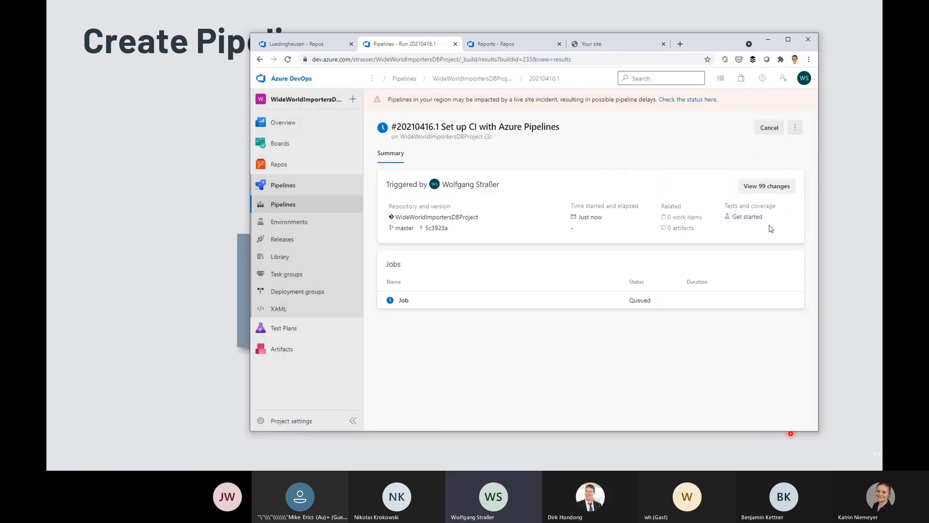
Step: Open the queued job's log and highlight its queue status and agent acquisition lines
click(440, 305)
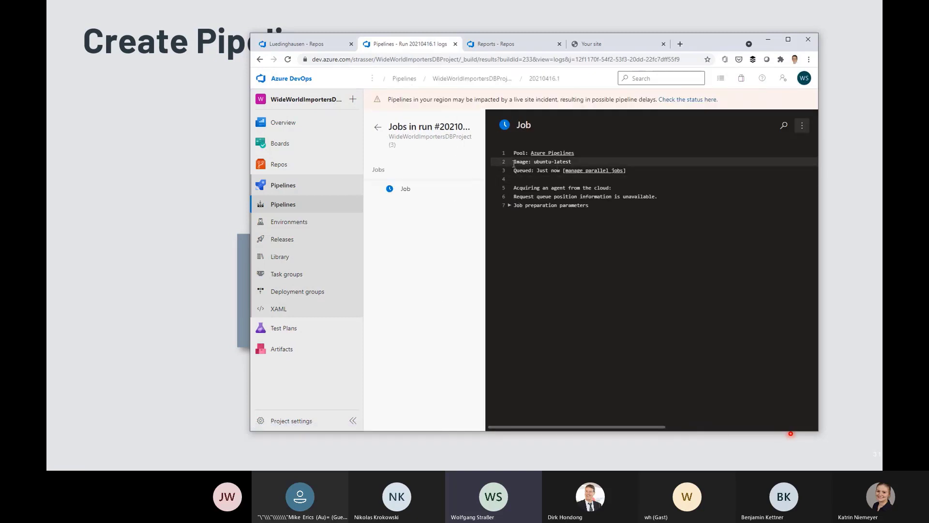
drag(534, 171, 560, 171)
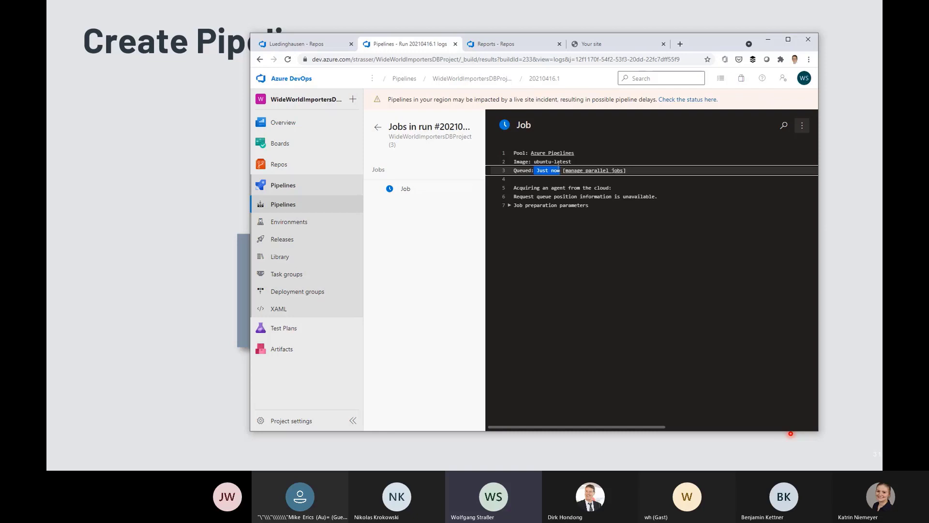
click(558, 169)
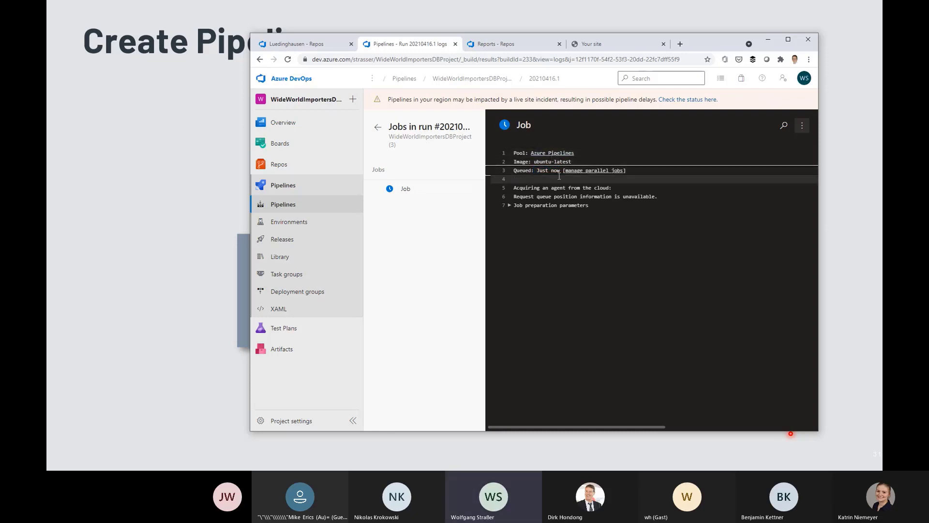
drag(528, 188, 594, 196)
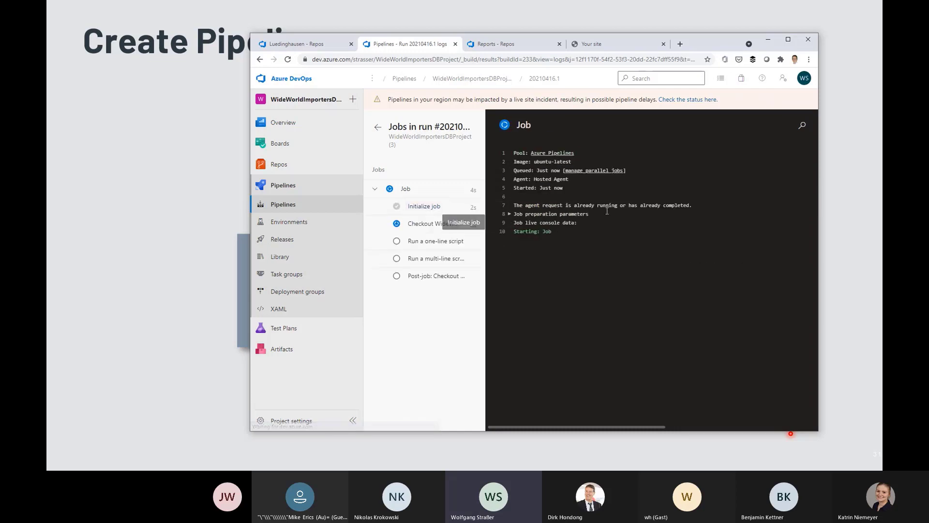
Step: View the logs of the job's repository checkout, one-line script and multi-line script steps
click(432, 227)
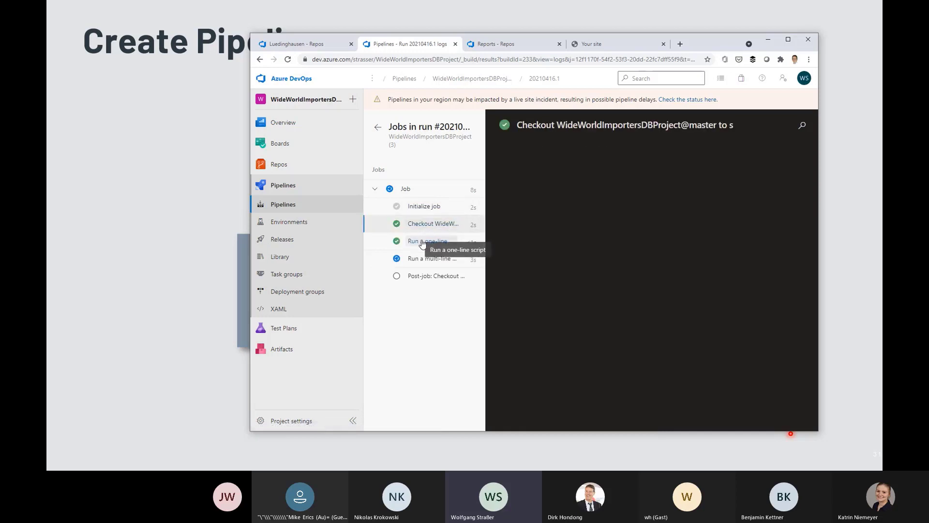
click(466, 241)
drag(512, 127, 600, 126)
click(600, 127)
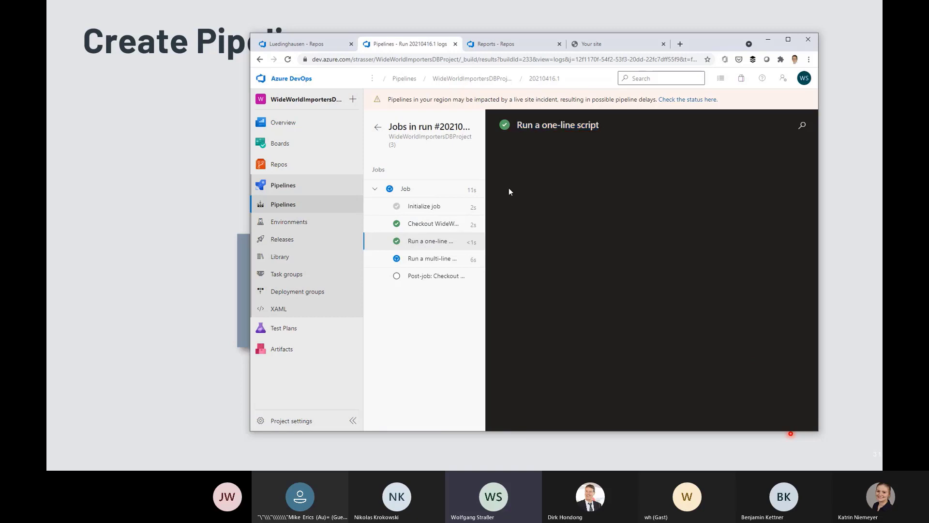
click(433, 259)
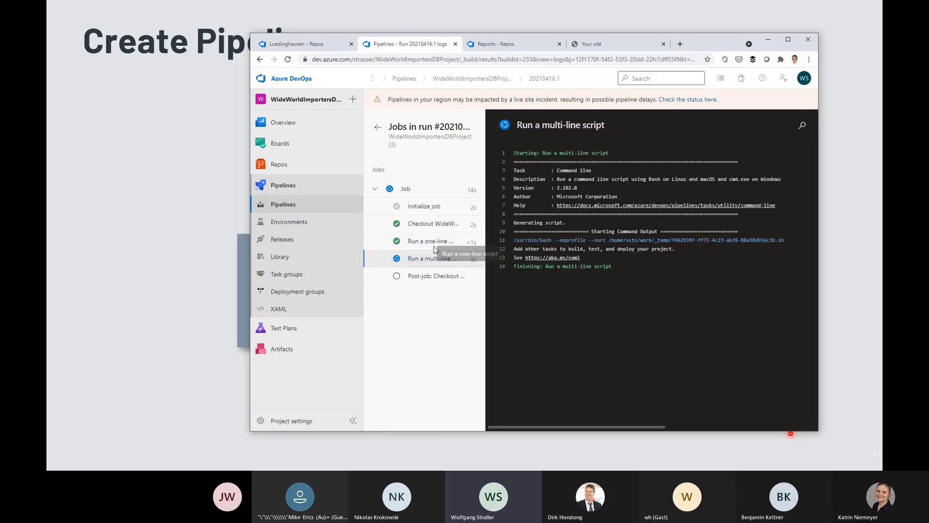
click(615, 267)
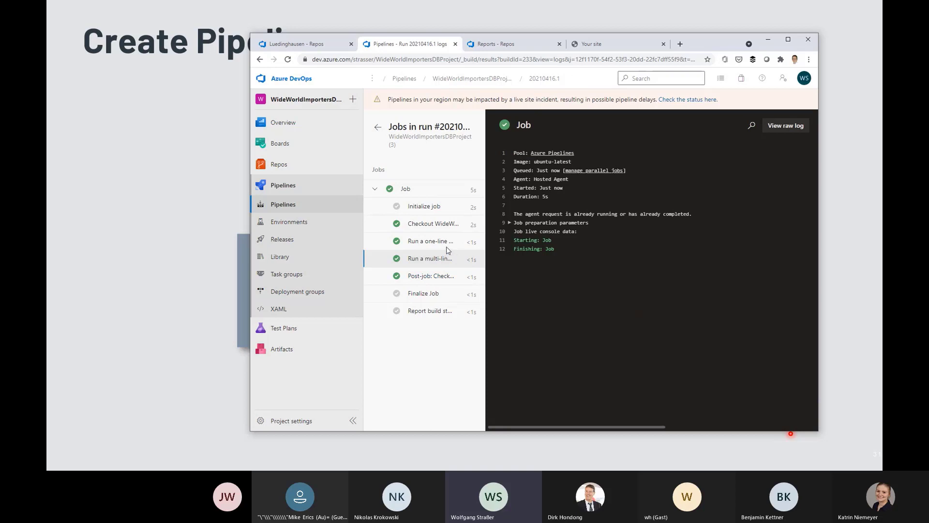
Step: Open the existing WideWorldImportersDBProject pipeline's YAML for editing and maximize the browser window
click(293, 207)
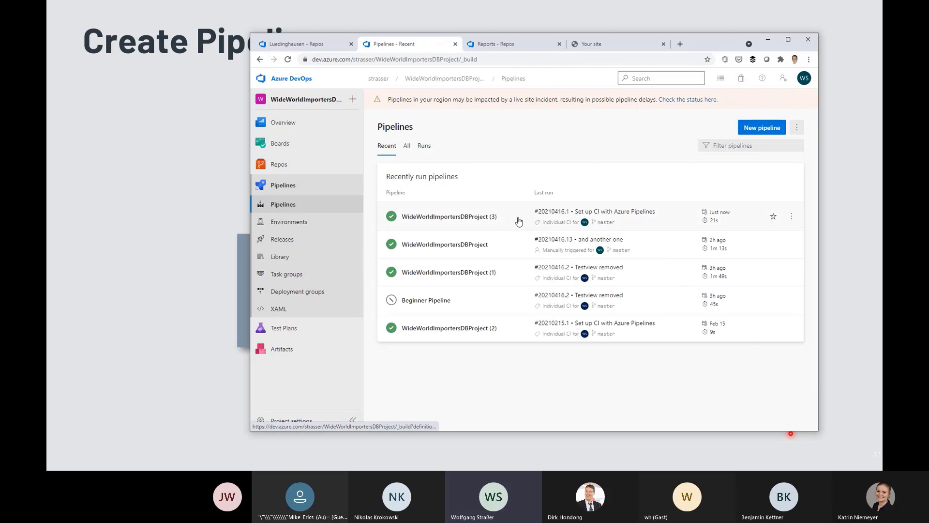
click(510, 250)
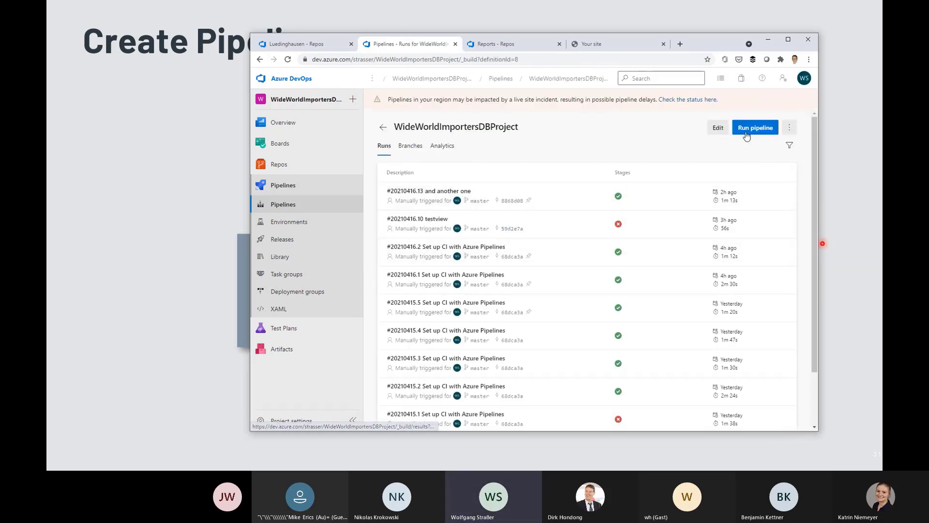
click(713, 131)
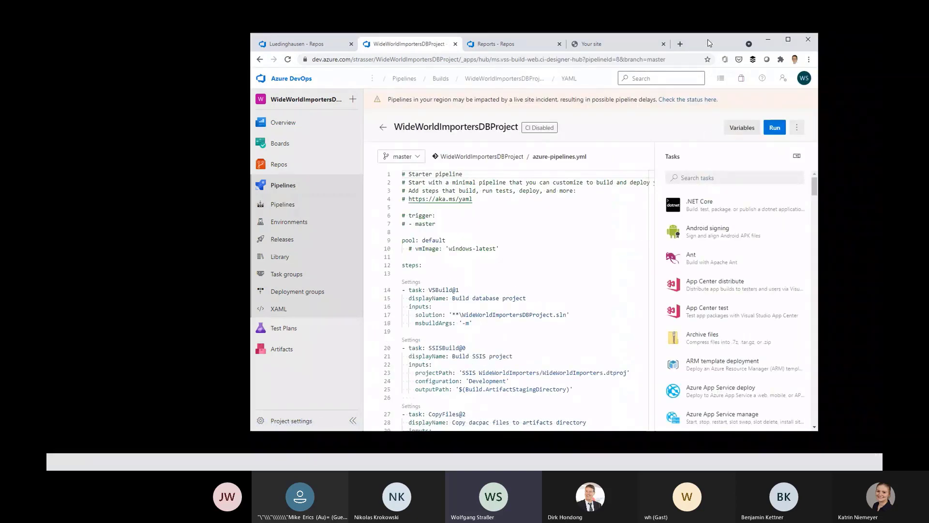
double_click(708, 43)
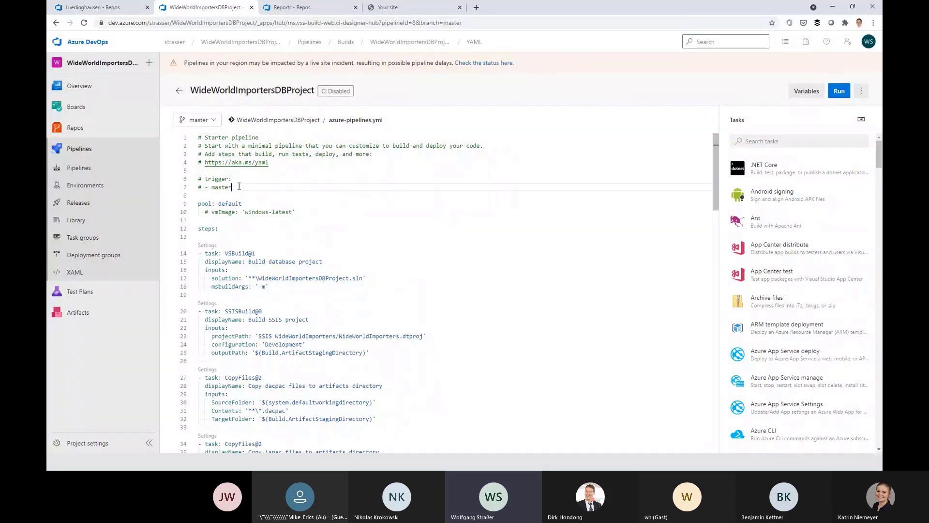
Step: Highlight the commented-out master trigger and the default pool value in the pipeline YAML
drag(233, 187, 197, 179)
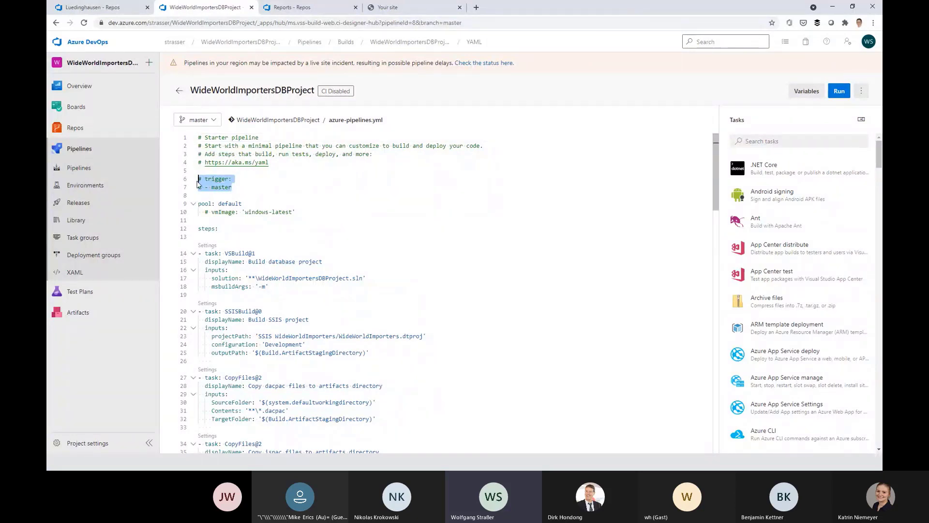
click(237, 188)
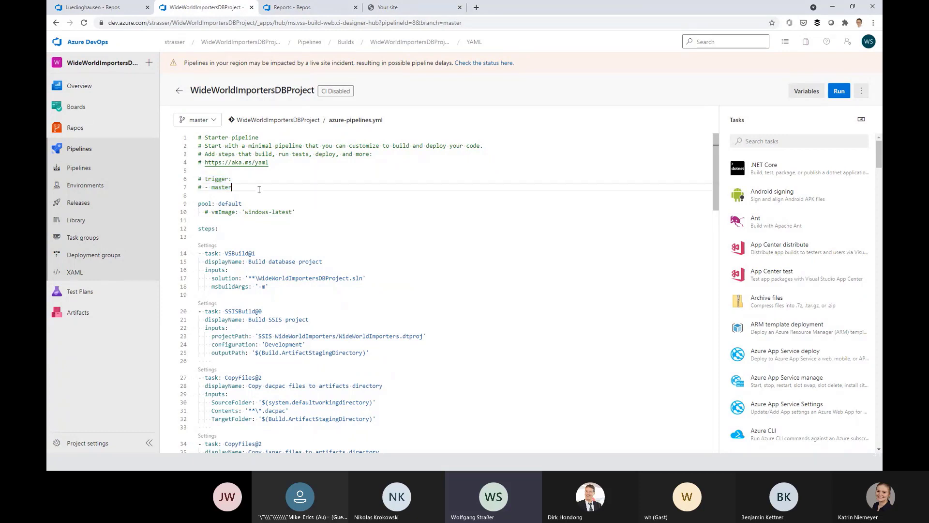
double_click(230, 204)
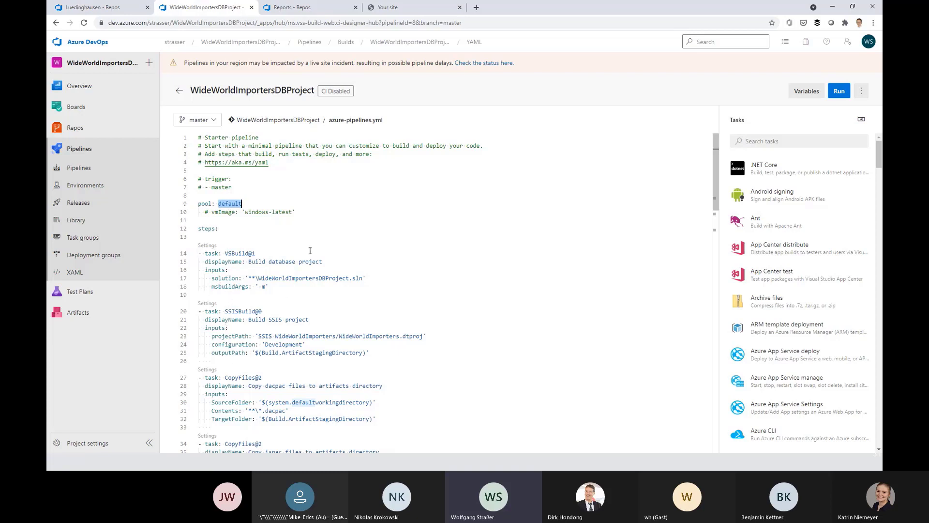
Step: Point out the VSBuild task and highlight the WideWorldImportersDBProject.sln solution it builds
click(274, 254)
drag(259, 278, 347, 280)
double_click(360, 278)
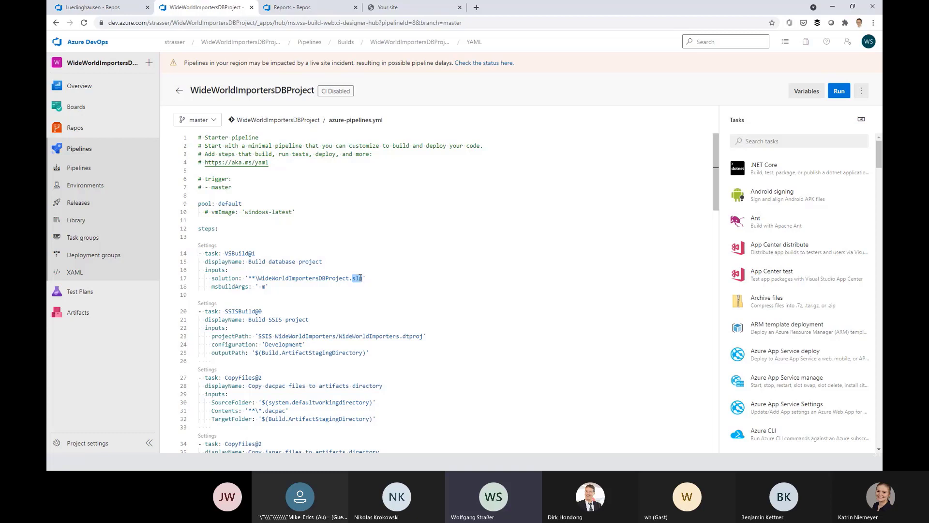
Step: Highlight the SSISBuild task name and view its description, and highlight the VSBuild task name for comparison
click(271, 313)
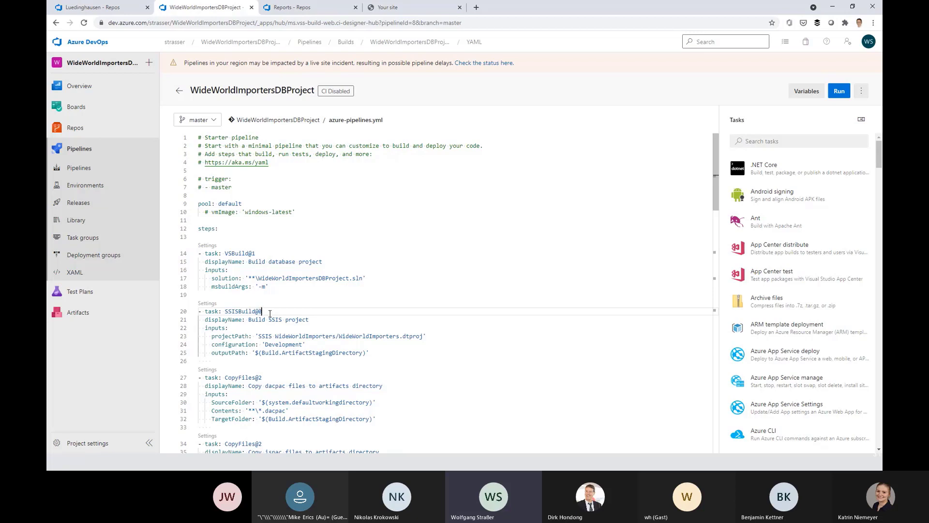
double_click(231, 310)
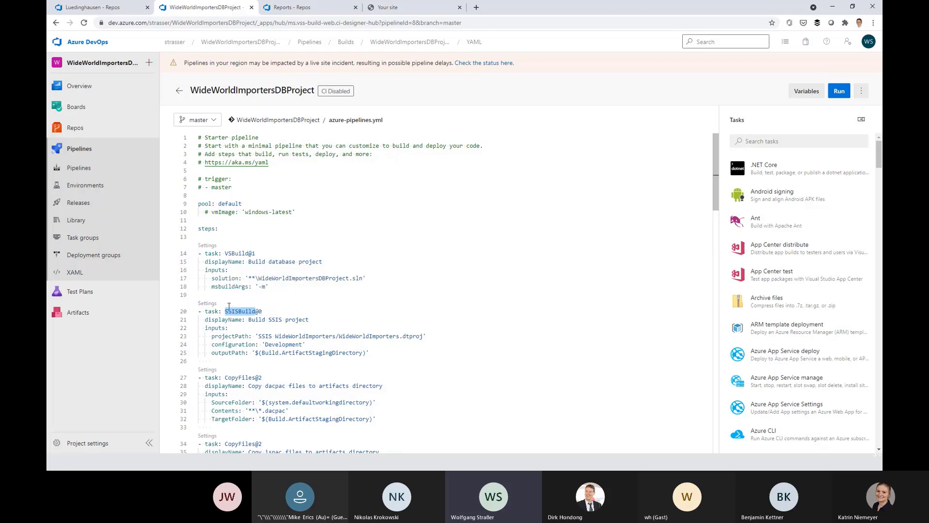
mouse_move(239, 314)
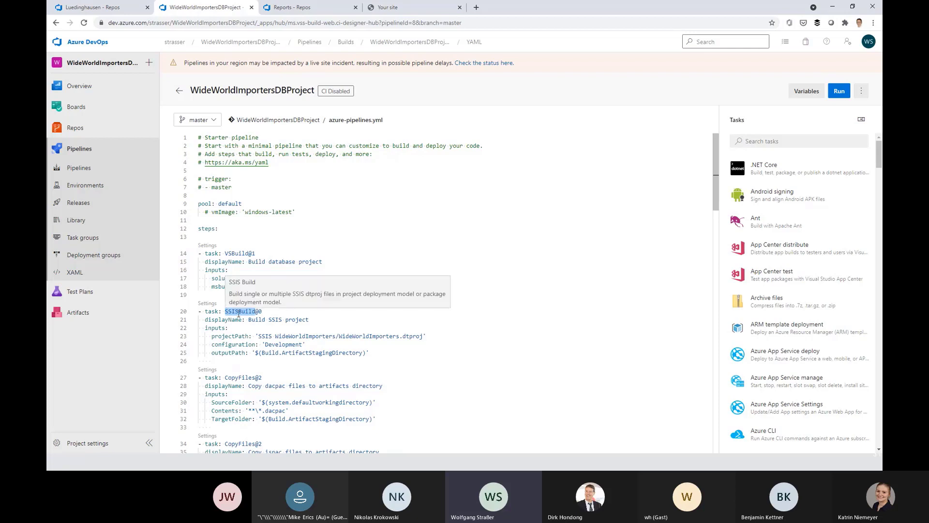
double_click(237, 253)
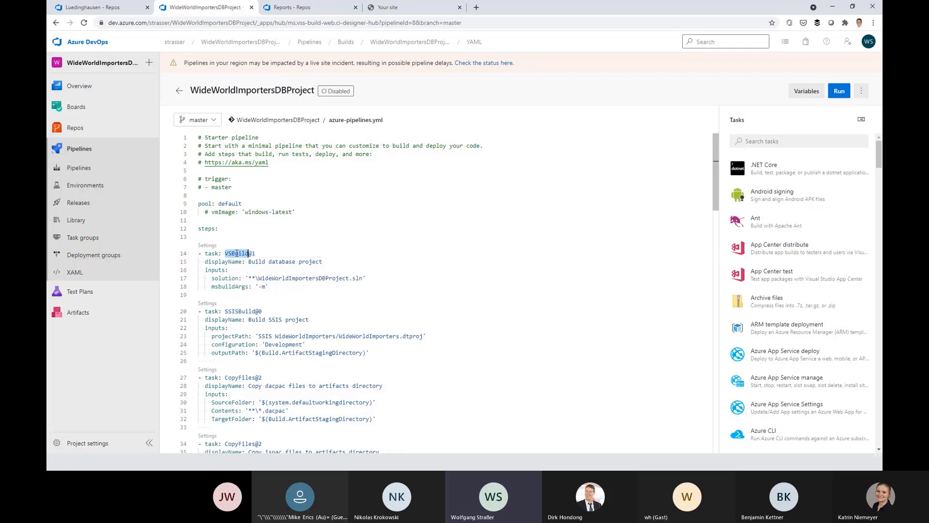
Step: Browse the available pipeline tasks, search them for "ssis" and clear the search
click(784, 141)
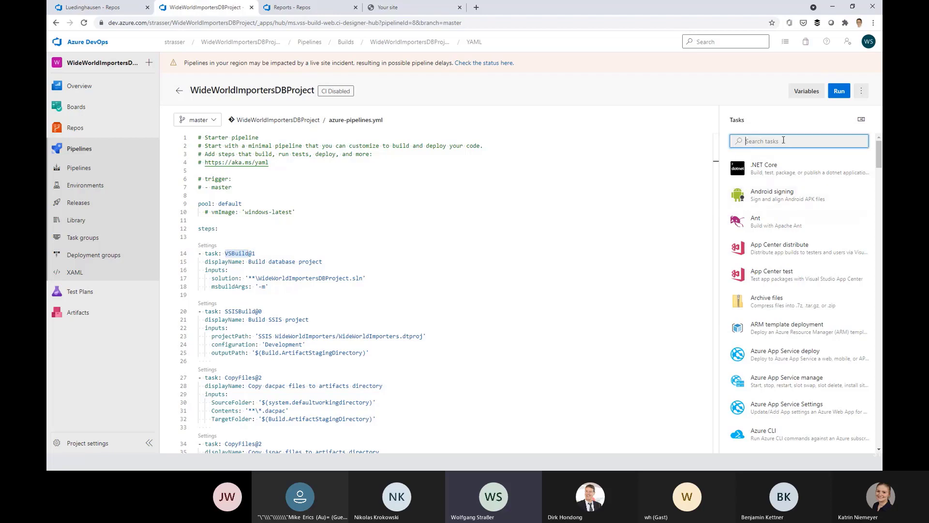
drag(878, 151, 879, 237)
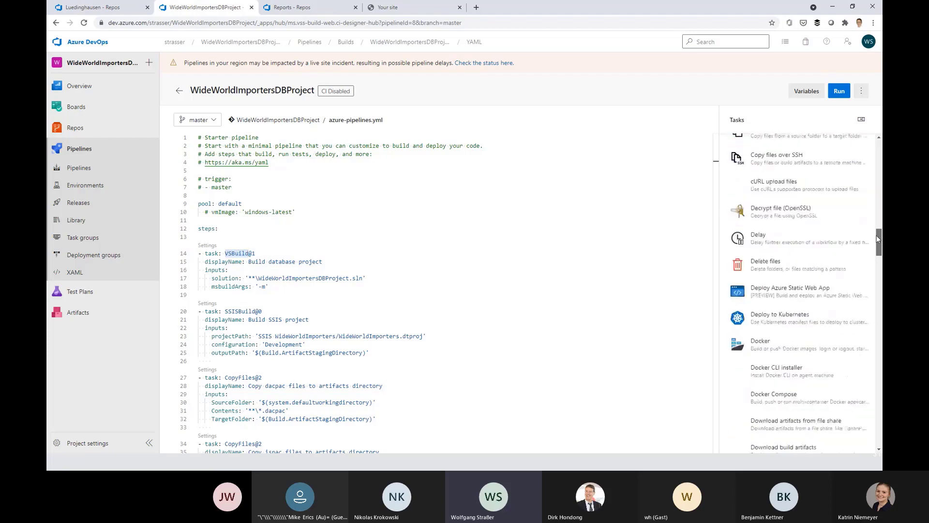
scroll(748, 175, up, 20)
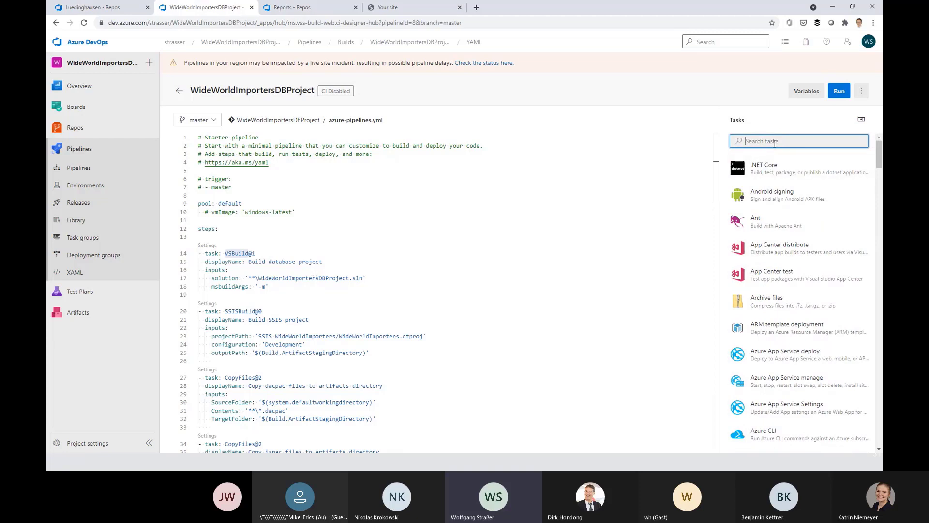
text(ssis)
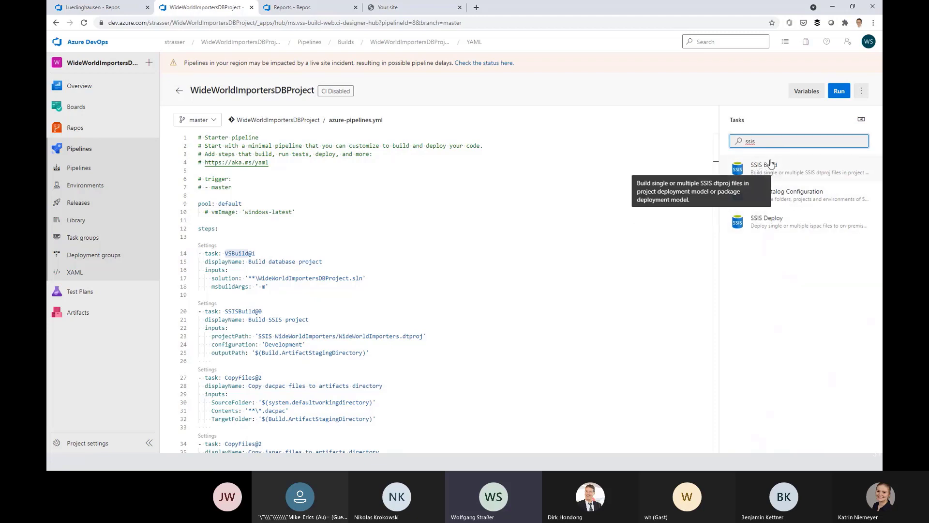
drag(763, 140, 739, 141)
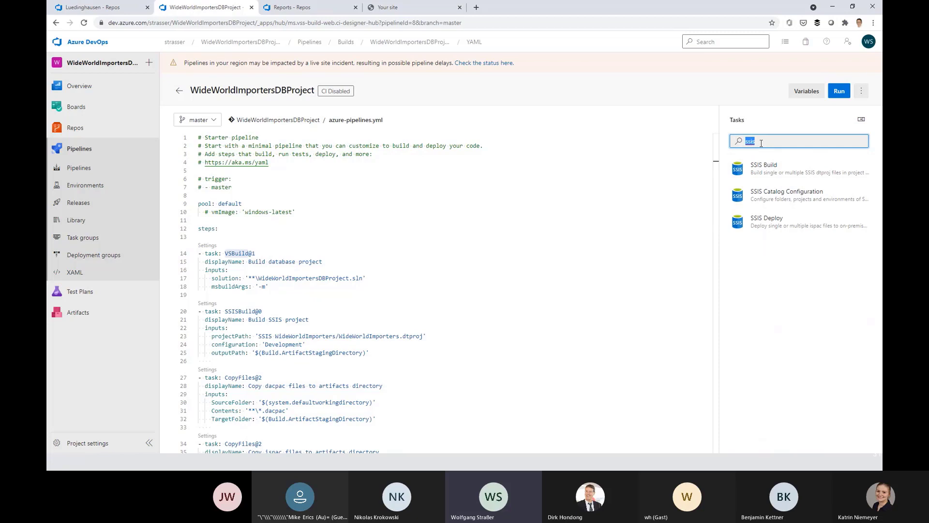
key(BackSpace)
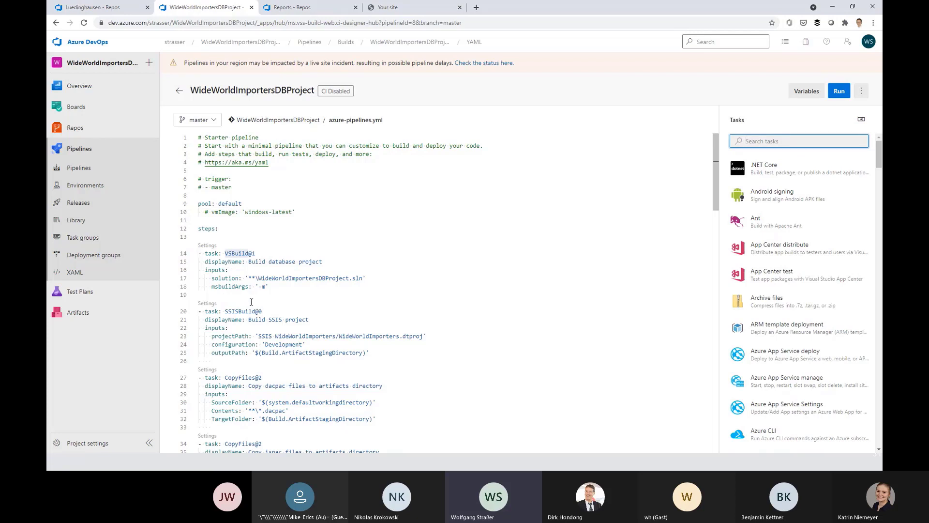
Step: Open the SSIS Build task's settings, review its project path and project configuration, and return to the task list
click(209, 304)
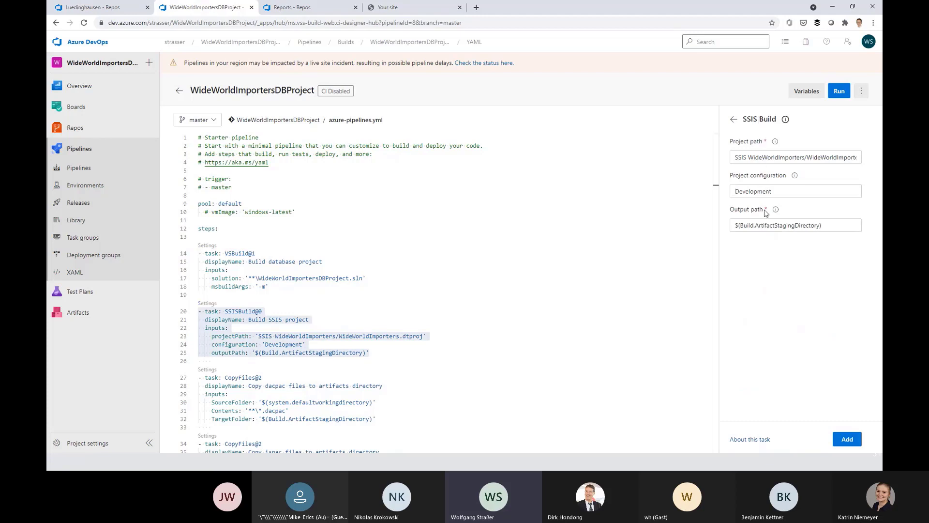
drag(765, 155, 864, 160)
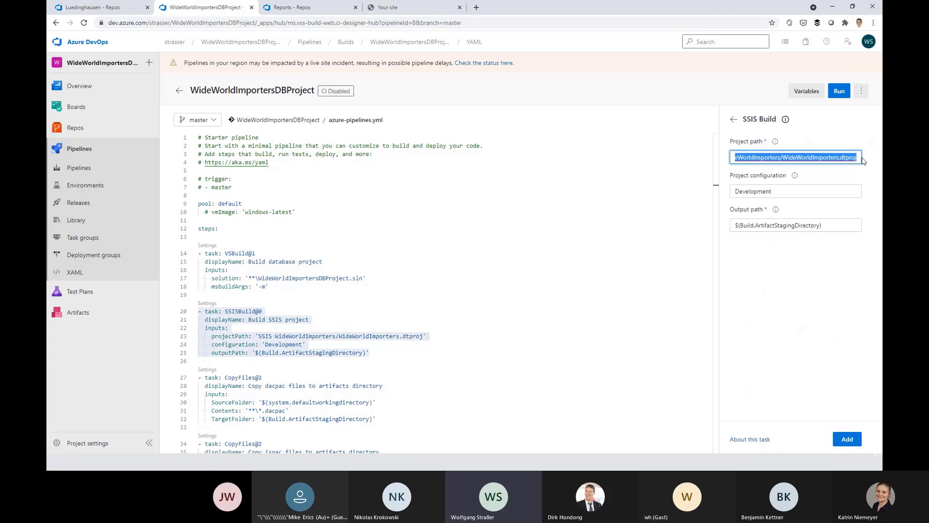
click(809, 189)
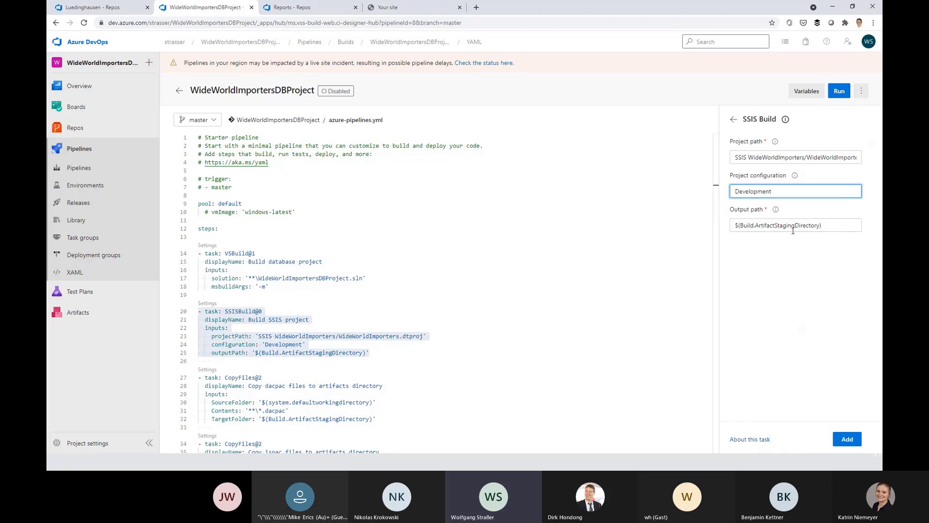
click(419, 366)
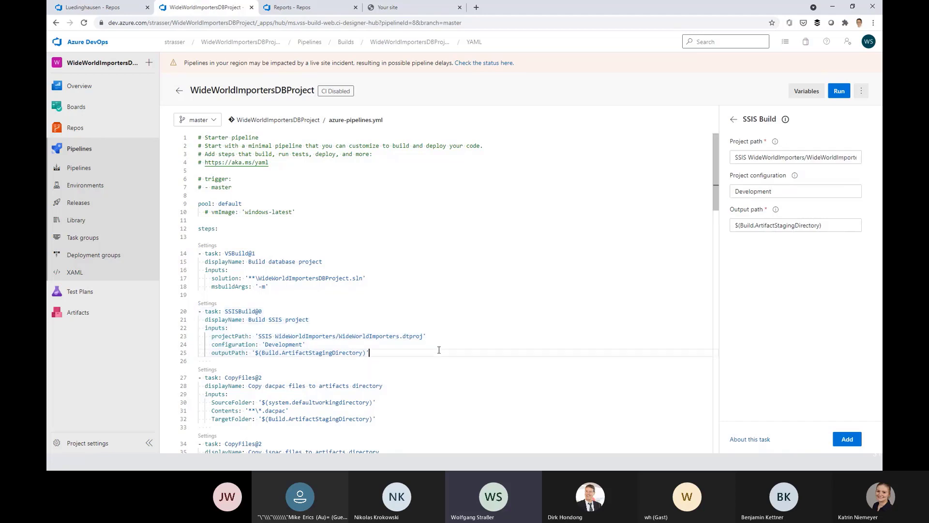
scroll(426, 354, down, 2)
click(301, 287)
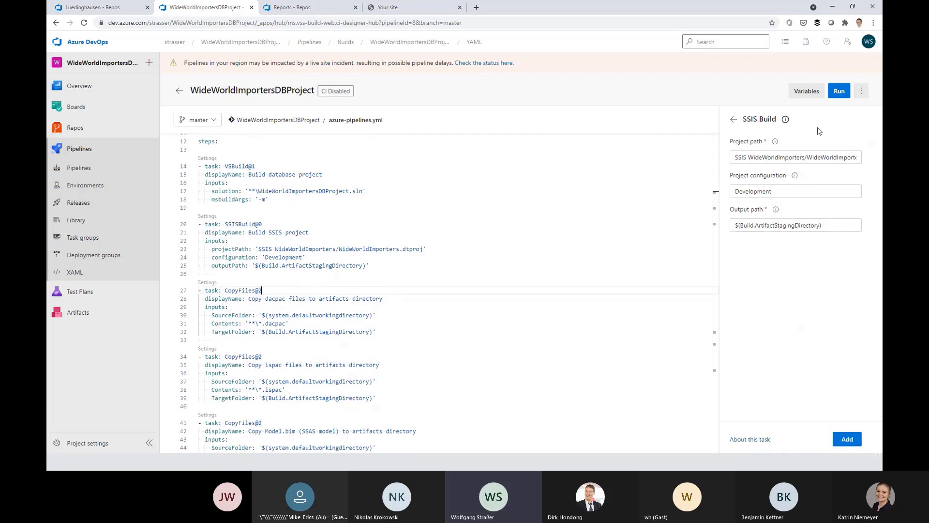
click(734, 119)
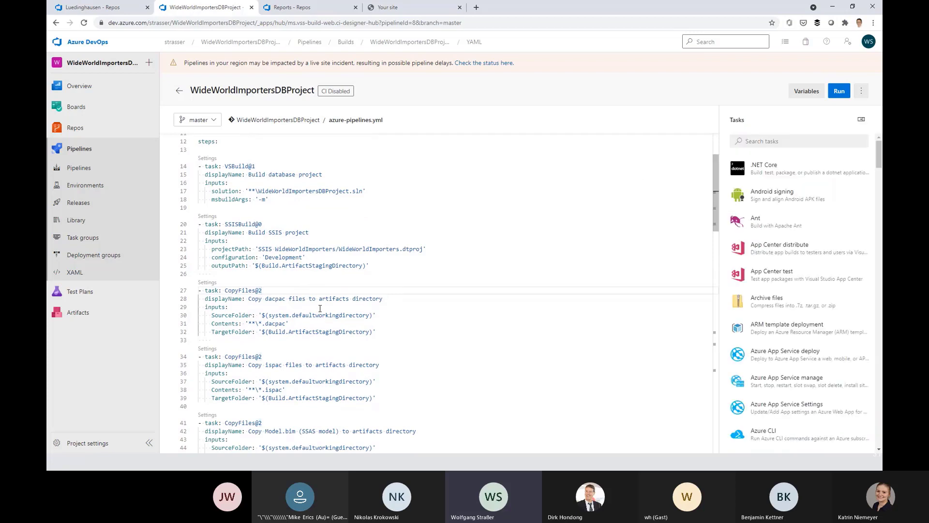
Step: Review the CopyFiles tasks in the YAML, highlighting the dacpac contents pattern, ArtifactStagingDirectory target and ispac files
drag(286, 324, 255, 323)
double_click(345, 332)
scroll(432, 308, down, 3)
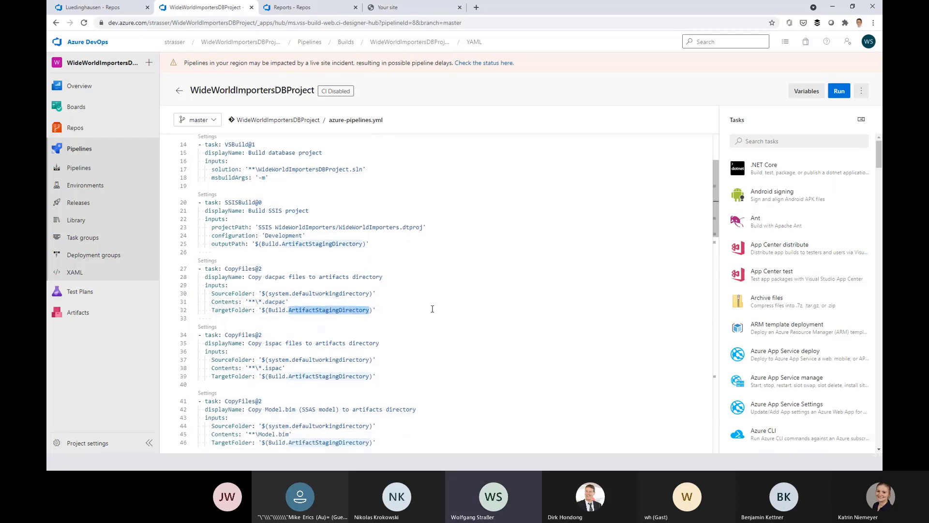
double_click(270, 299)
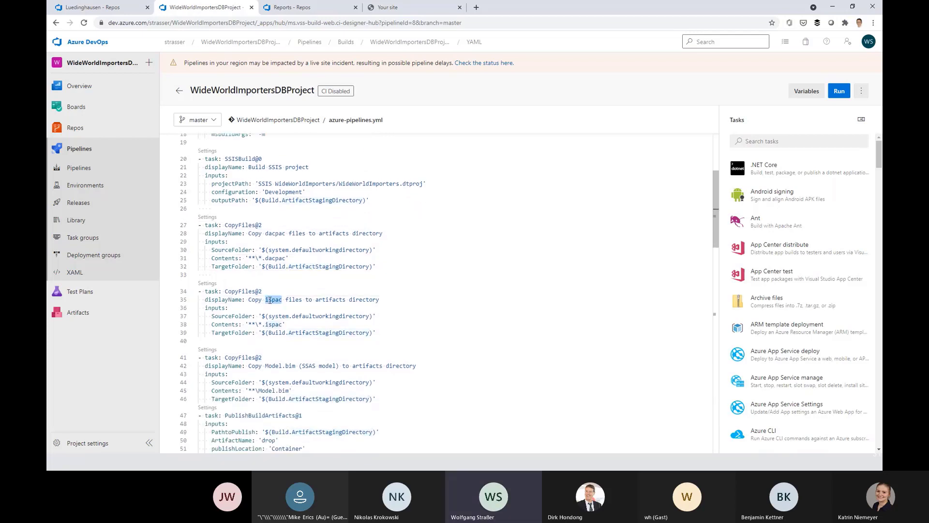
scroll(457, 280, down, 3)
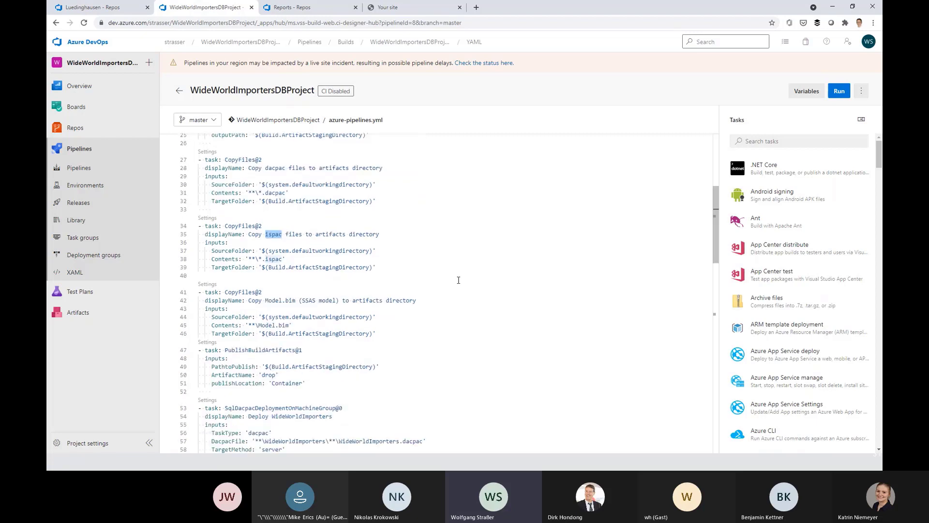
Step: Highlight the Model.bim (SSAS model) display text, Model.bim contents pattern and ArtifactStagingDirectory target in the third CopyFiles task
drag(341, 301, 265, 302)
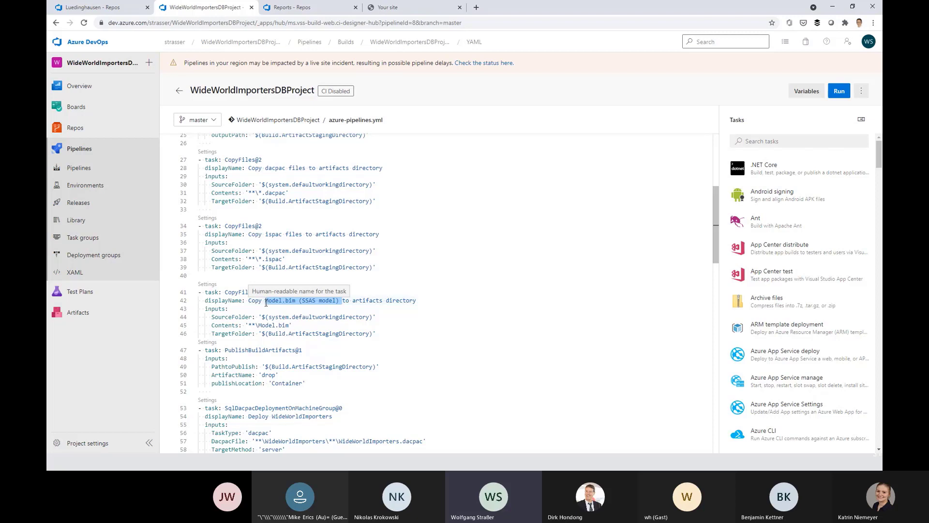
drag(289, 325, 262, 325)
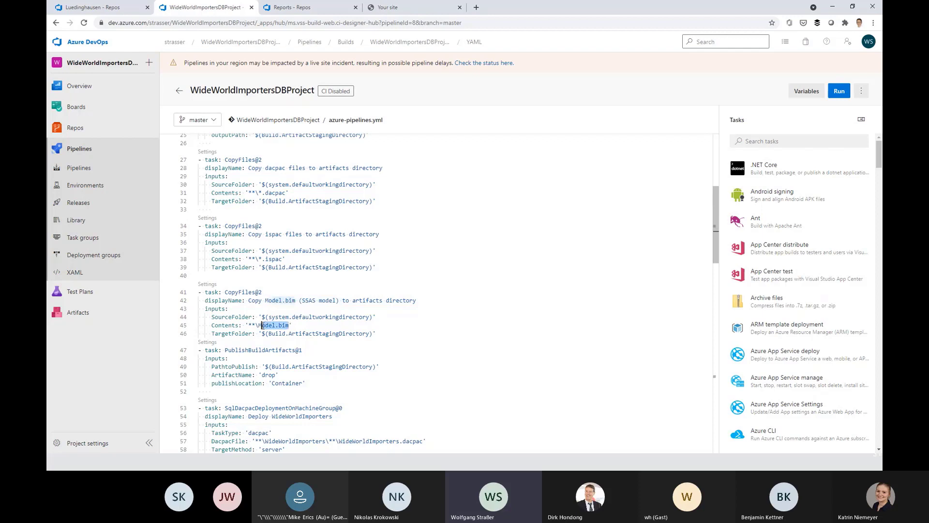
double_click(332, 333)
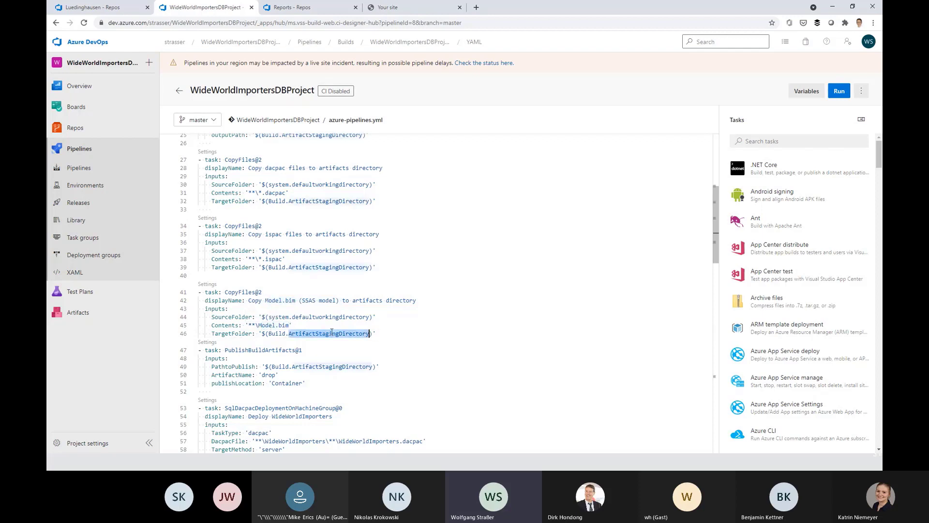
Step: Locate the Deploy WideWorldImporters task in the YAML and highlight the dacpac extension in its DacpacFile path
scroll(420, 337, down, 3)
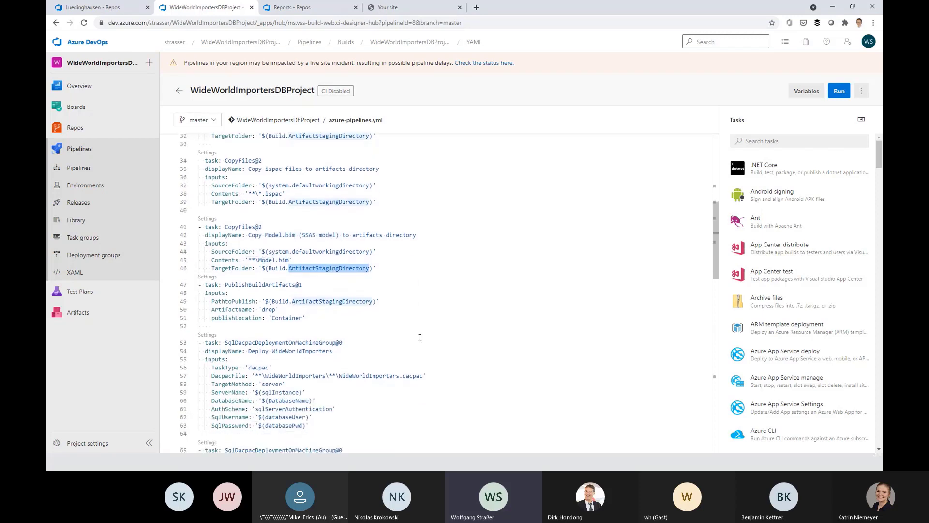
scroll(397, 295, down, 4)
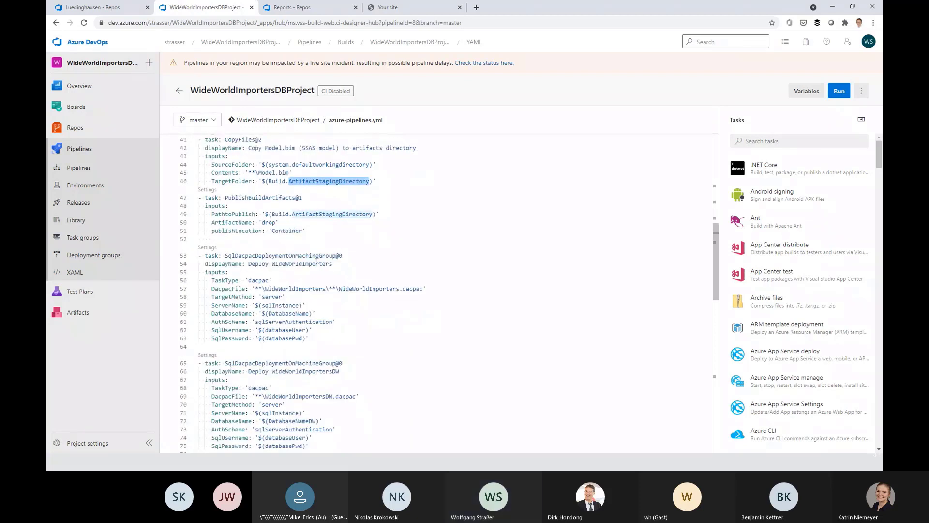
click(211, 257)
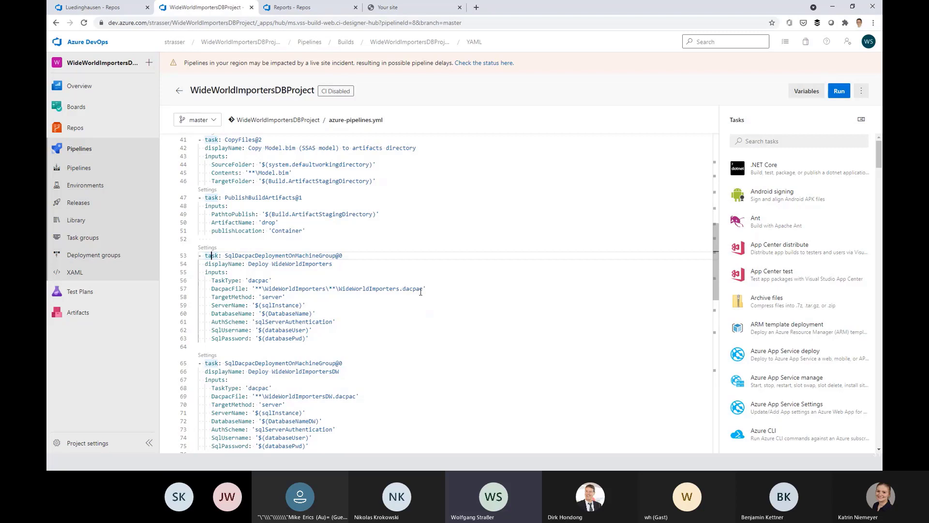
double_click(418, 289)
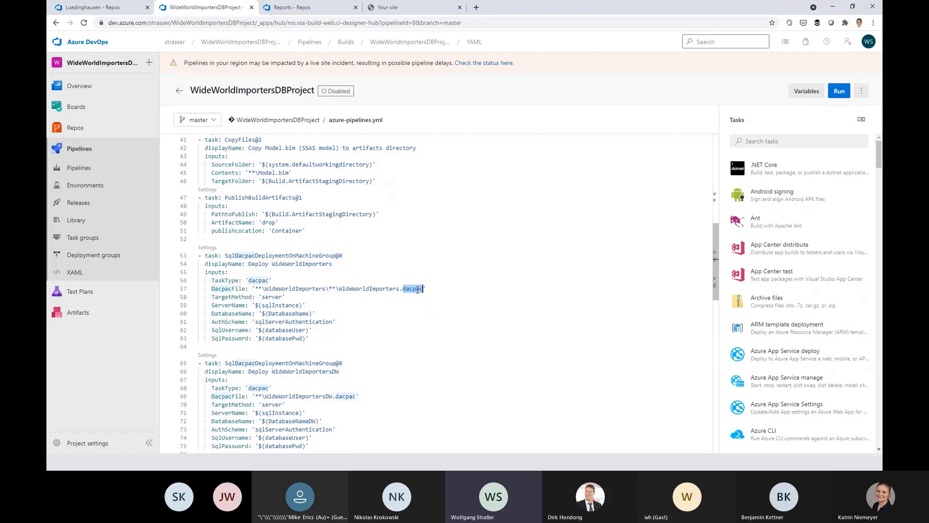
Step: Open the Deploy WideWorldImporters task's settings, inspect the Deploy SQL Using options and keep Sql Dacpac
click(207, 247)
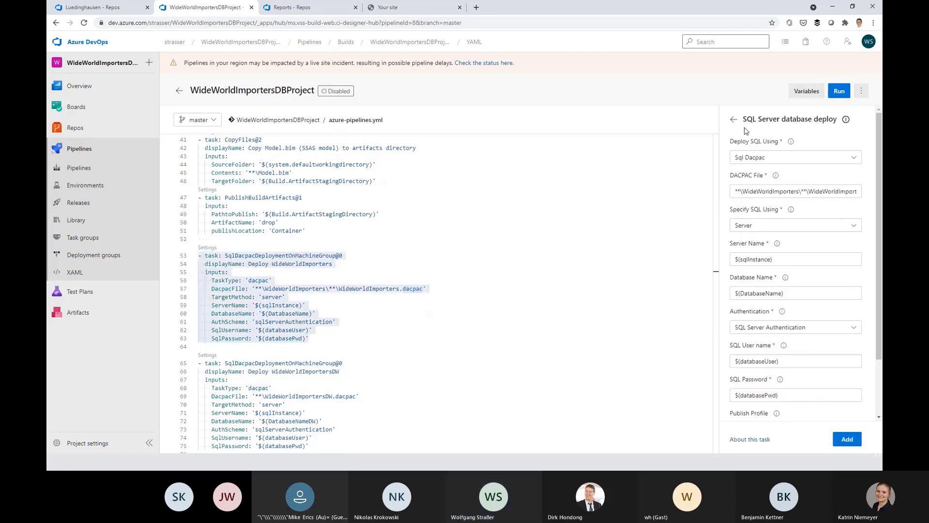
drag(744, 119, 815, 119)
click(817, 119)
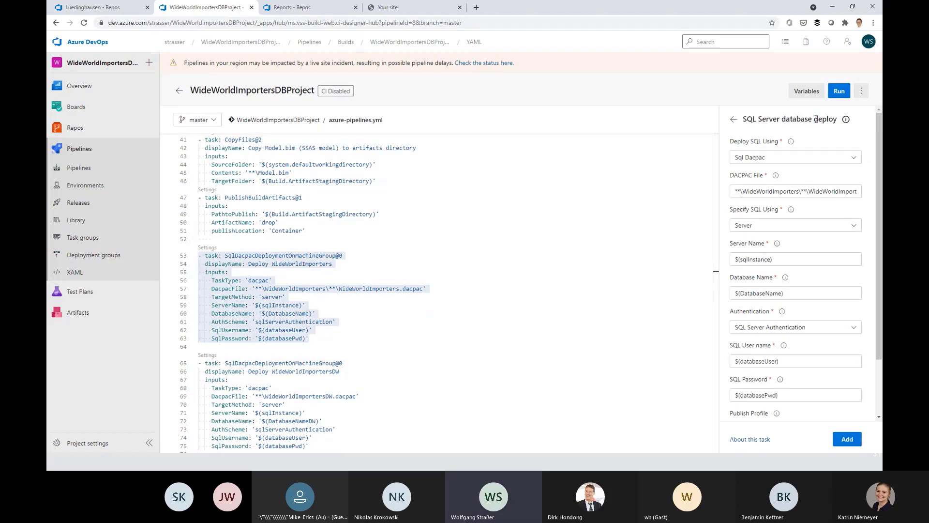
click(816, 159)
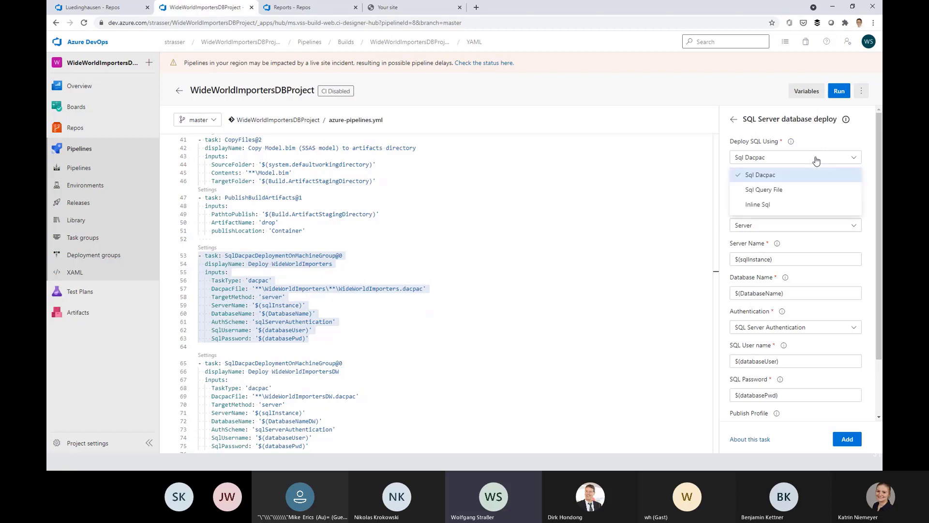
click(817, 160)
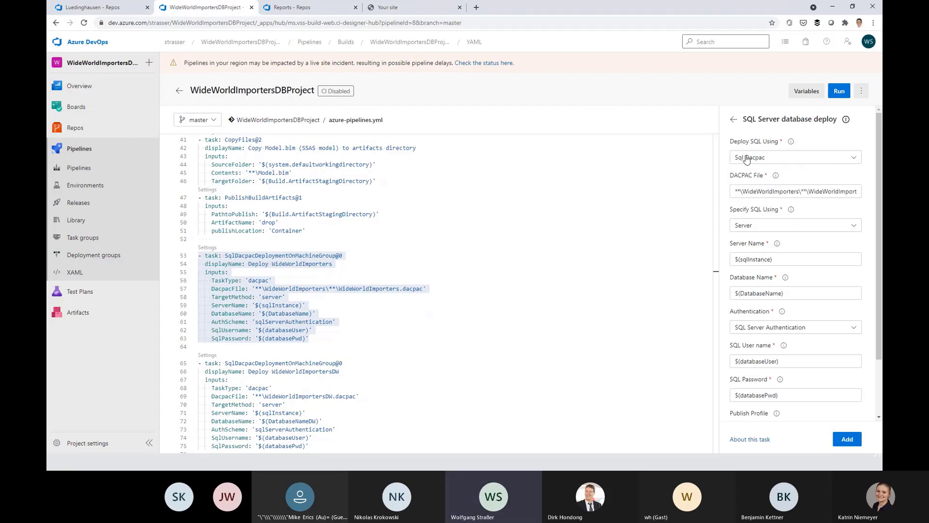
Step: Review the SQL Server database deploy settings, highlighting the DACPAC file path and server name variable, through to the additional arguments
drag(736, 191, 860, 192)
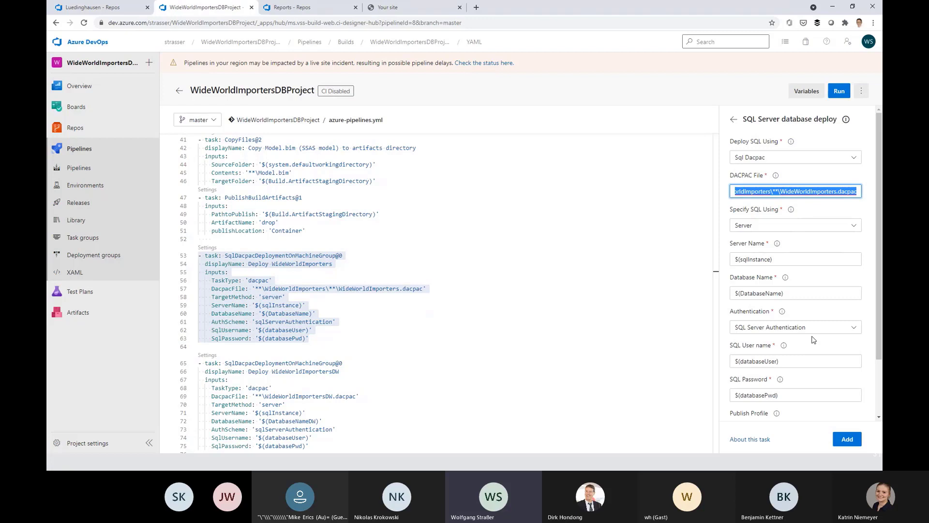
drag(793, 260, 762, 258)
click(781, 258)
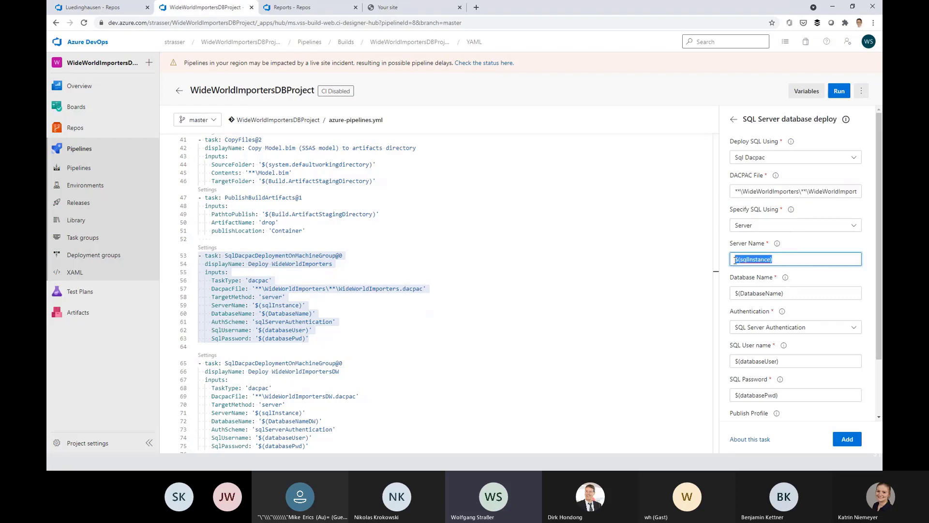
click(791, 261)
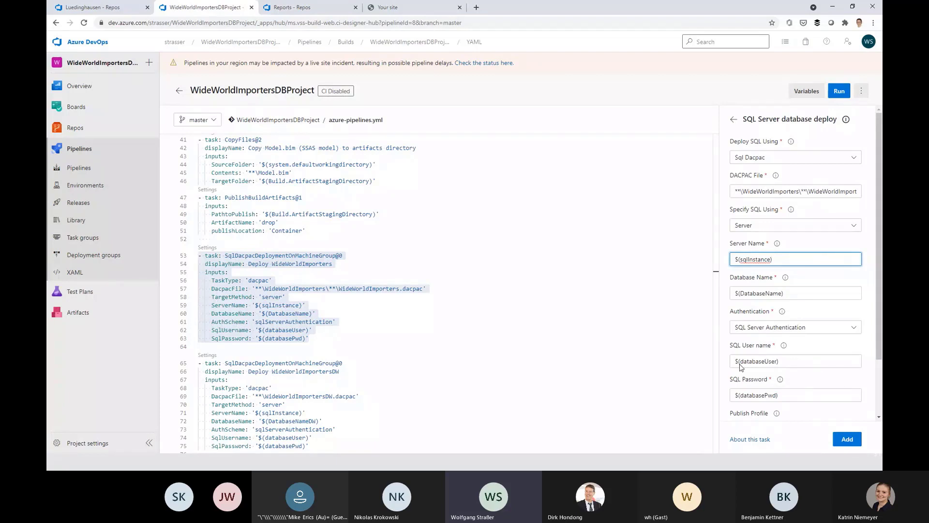
scroll(854, 370, down, 2)
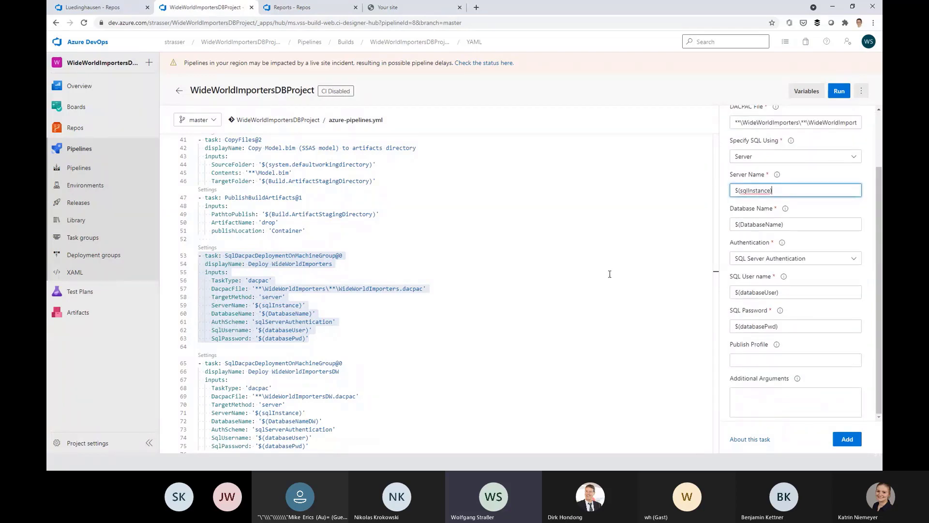
Step: Compare the two dacpac deployment tasks in the YAML by highlighting the WideWorldImporters and WideWorldImportersDW names
click(308, 363)
drag(265, 288, 326, 288)
double_click(305, 371)
Step: Open the SSISDeploy task's settings and highlight its ispac source path, destination server and destination path
scroll(461, 351, down, 6)
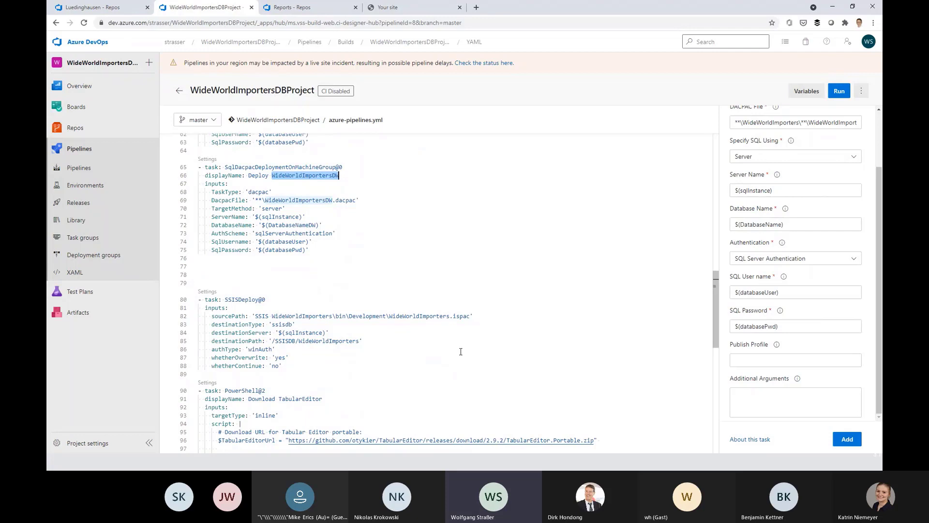
click(443, 322)
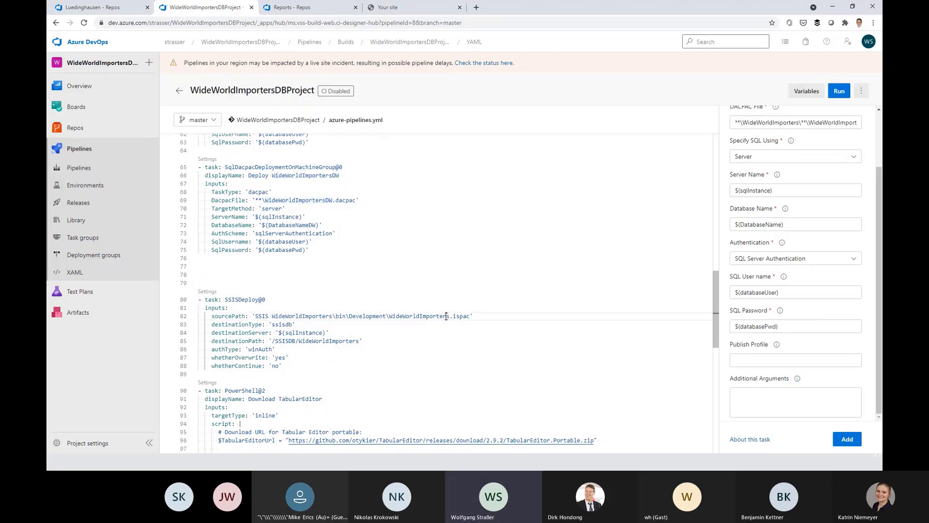
click(207, 292)
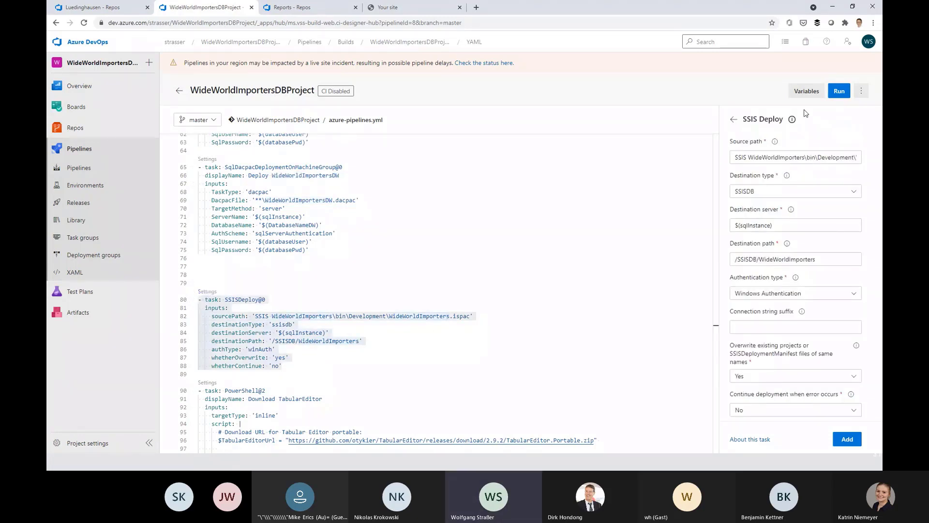
click(734, 119)
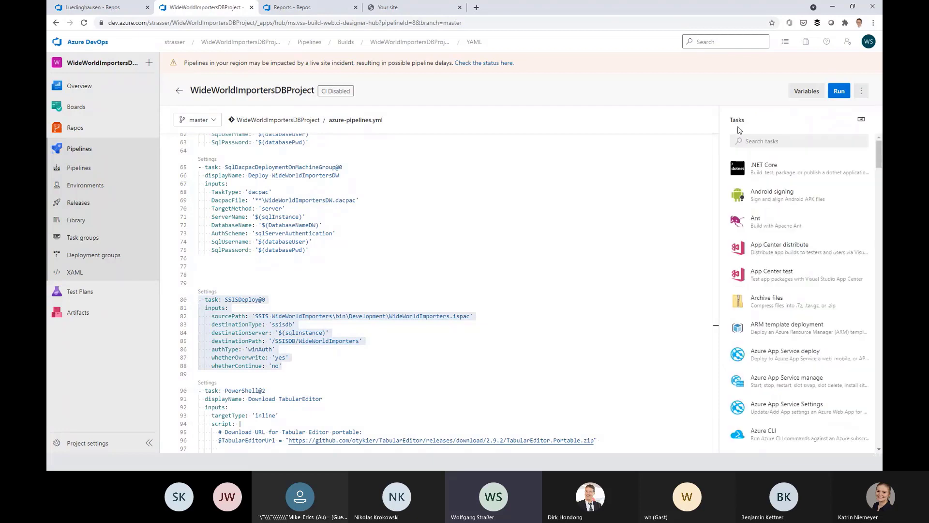
click(207, 292)
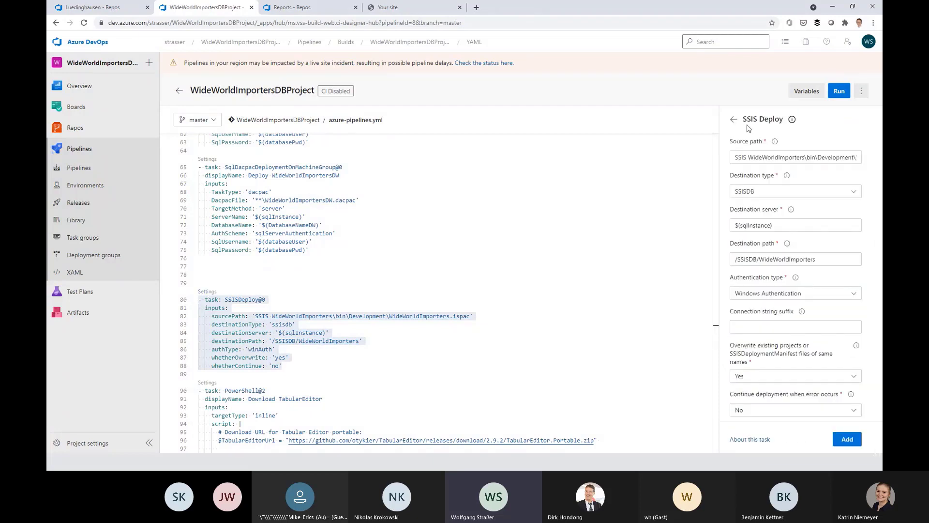
drag(816, 159, 843, 152)
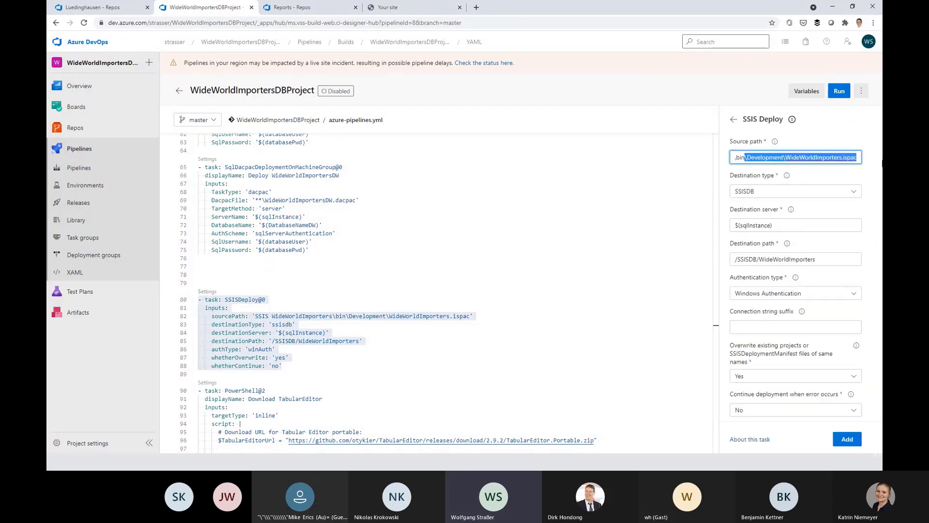
drag(799, 227, 733, 226)
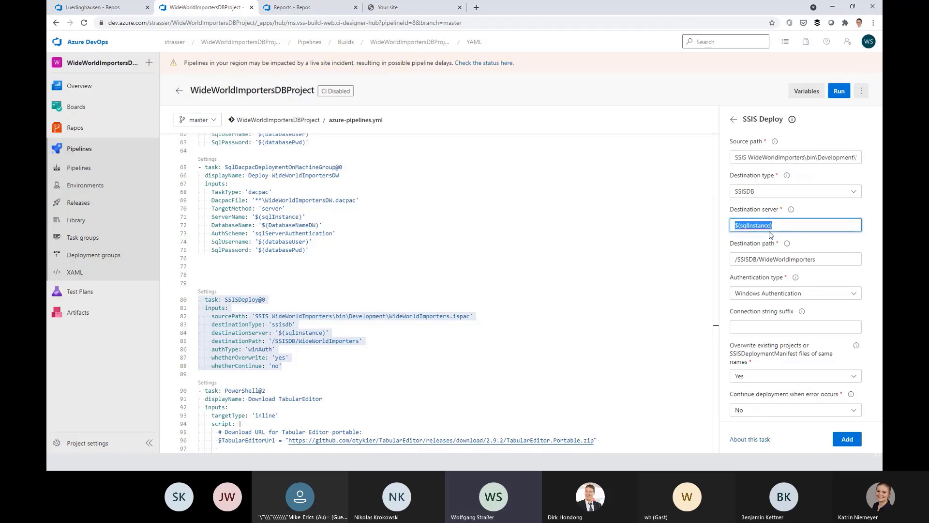
drag(823, 260, 711, 258)
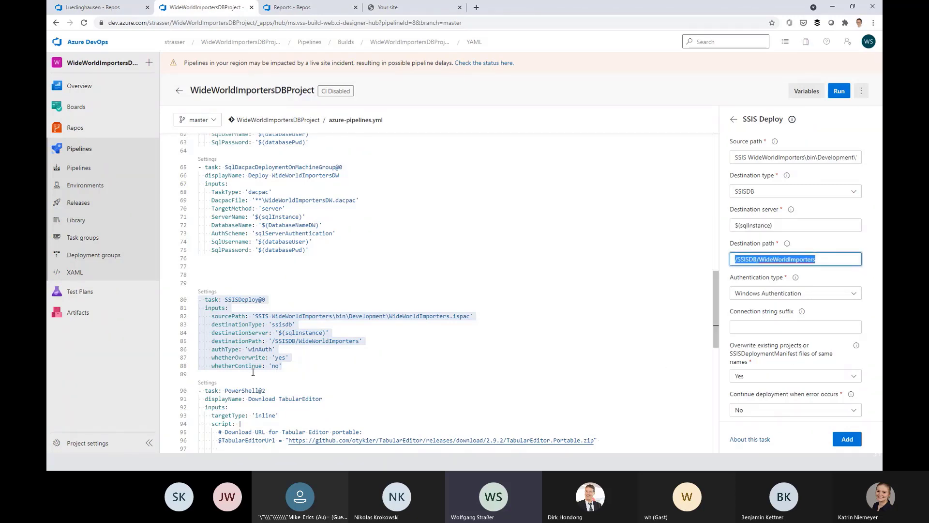
Step: Review the PowerShell task that downloads TabularEditor and highlight the TabularEditor.exe and Model.bim path in the CmdLine script
click(292, 391)
scroll(293, 382, down, 5)
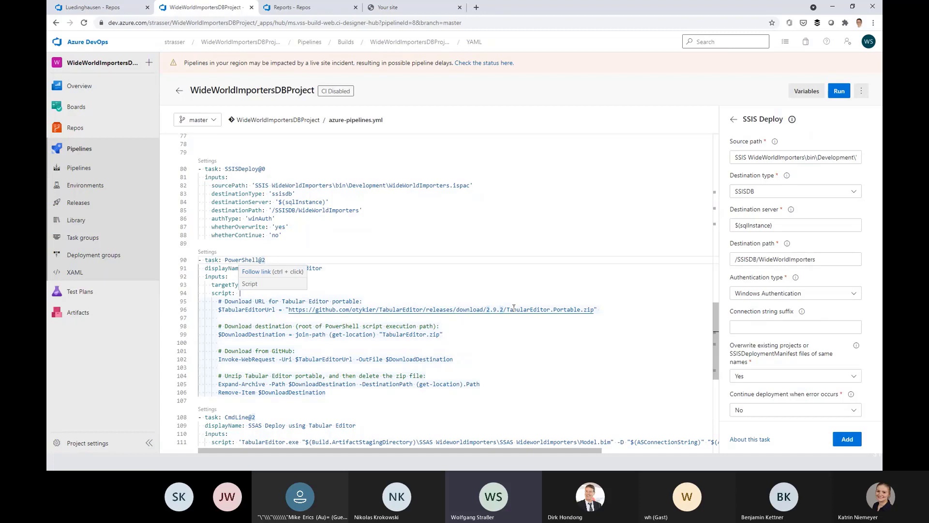
scroll(514, 352, down, 3)
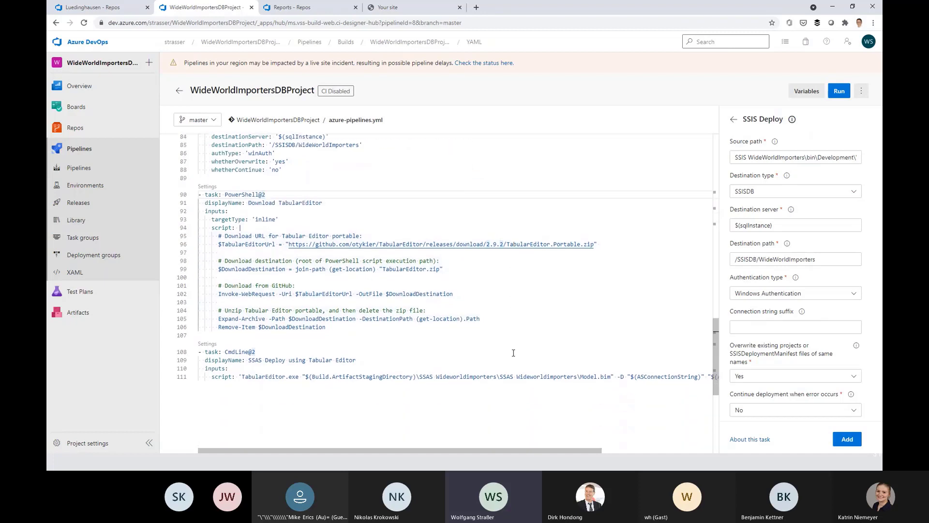
drag(299, 377, 241, 377)
drag(400, 377, 618, 388)
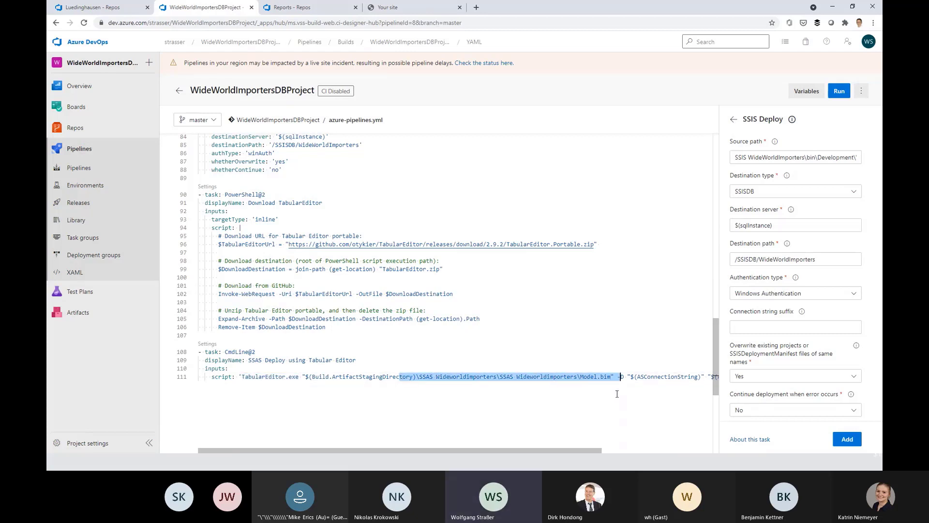
Step: Recap the YAML from the build tasks to the deployment tasks, highlighting the first SqlDacpacDeploymentOnMachineGroup task name
scroll(608, 227, up, 15)
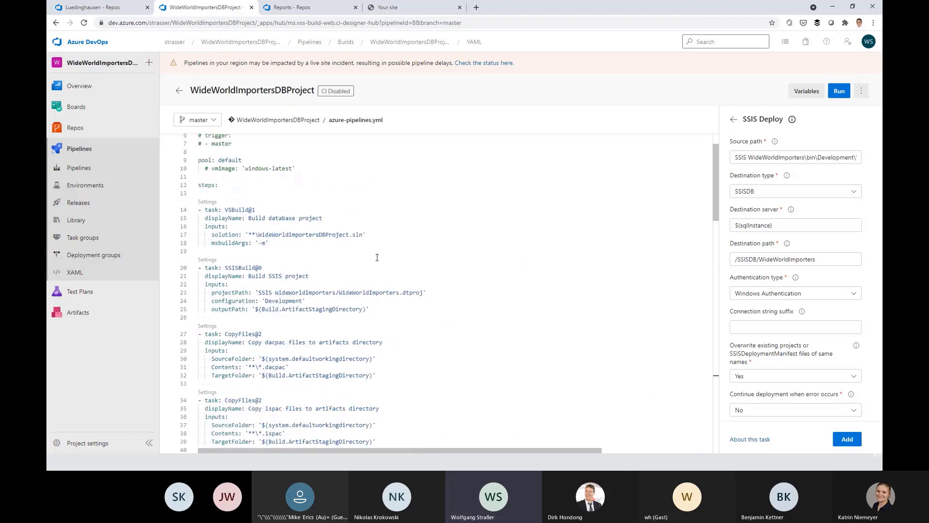
scroll(377, 257, down, 5)
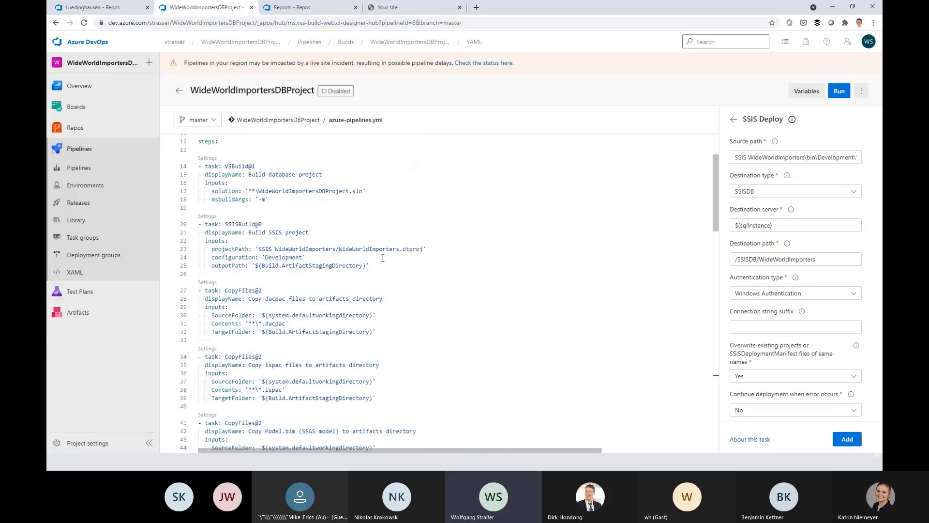
scroll(439, 274, down, 3)
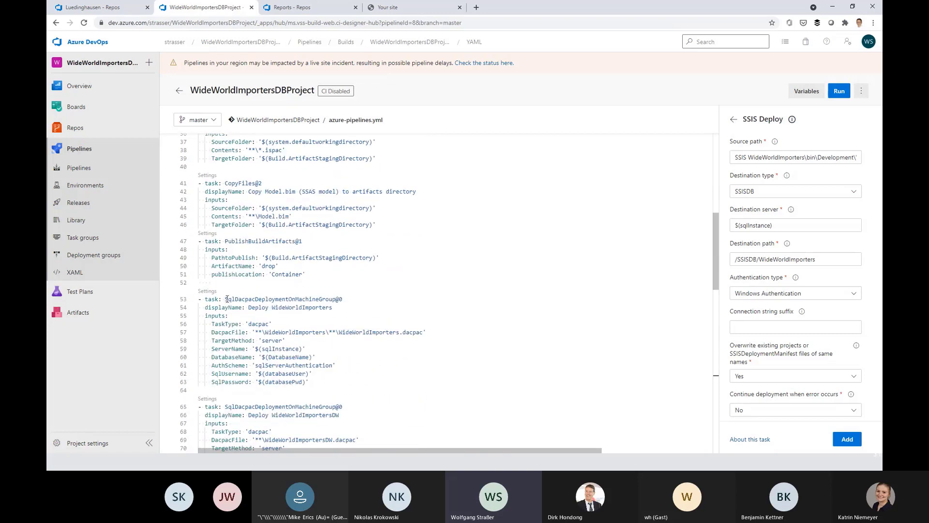
drag(225, 299, 353, 298)
scroll(434, 307, down, 5)
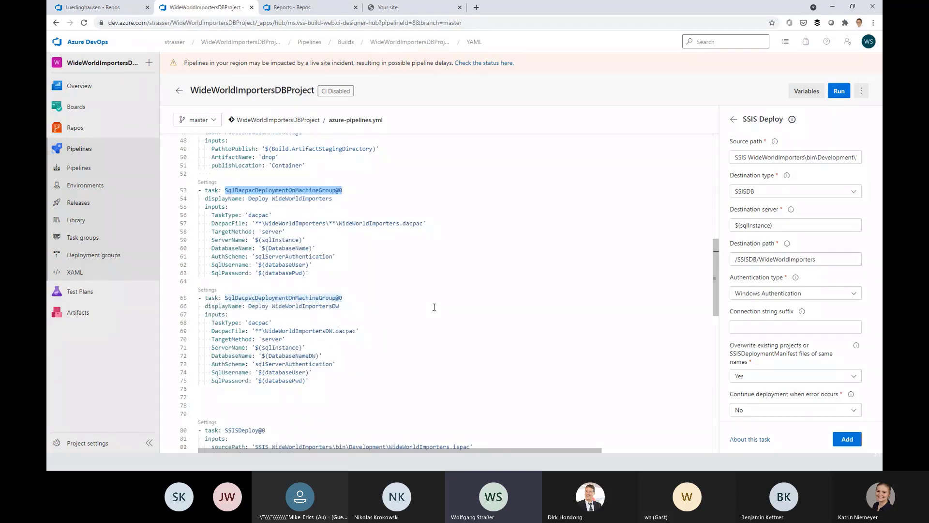
scroll(435, 307, down, 3)
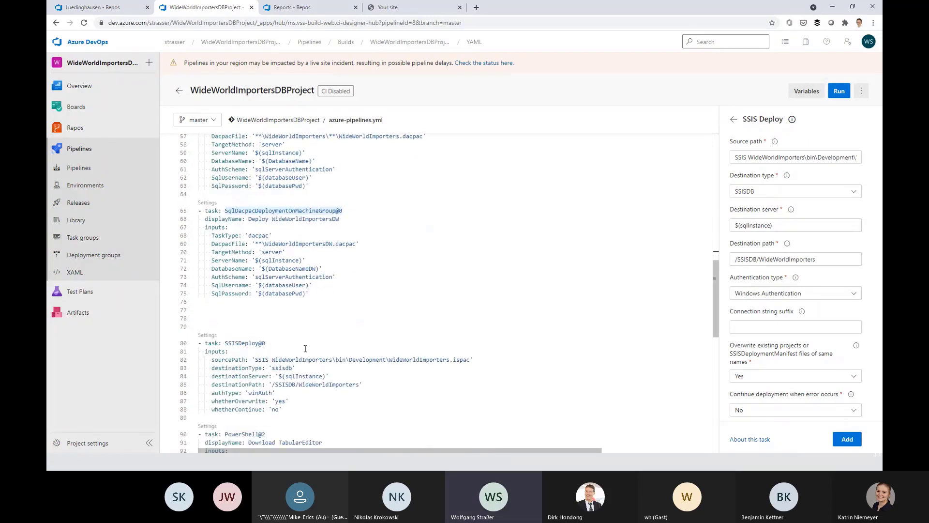
scroll(306, 348, down, 3)
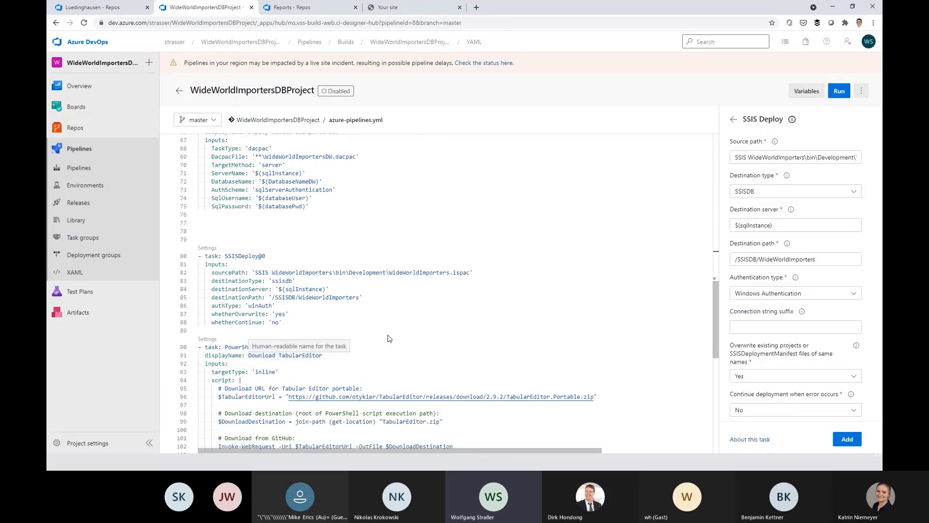
Step: Return to the task list, view the pipeline's variables and close them without making changes
click(733, 120)
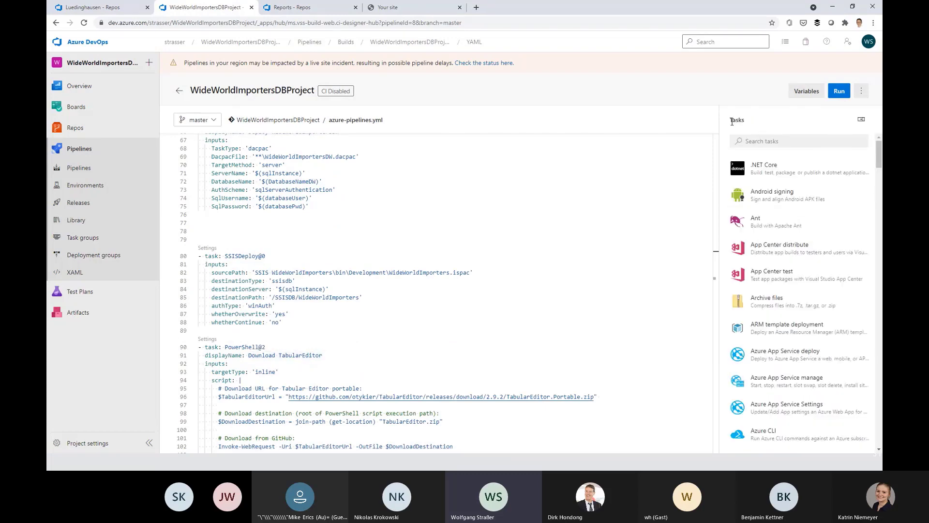
click(804, 91)
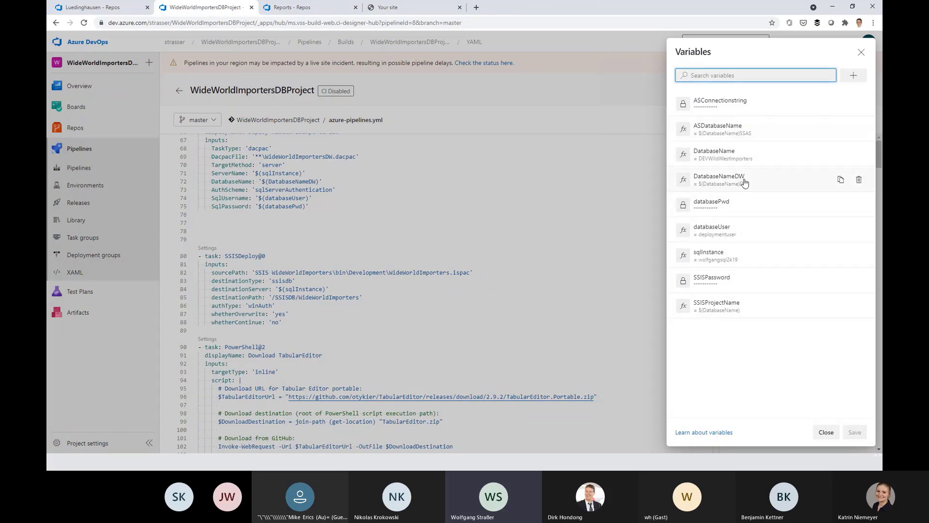
click(826, 432)
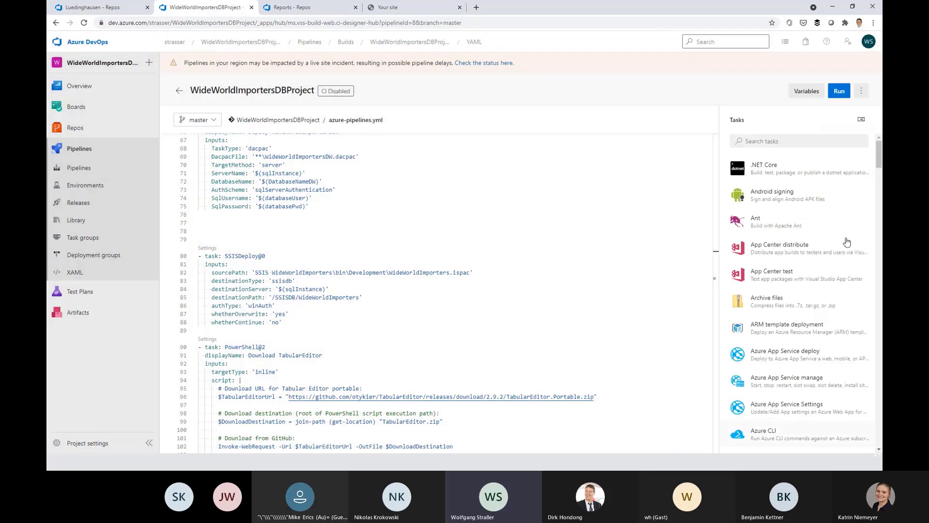
Step: Begin a manual pipeline run and point its sqlInstance variable to the server's \dev instance
click(841, 92)
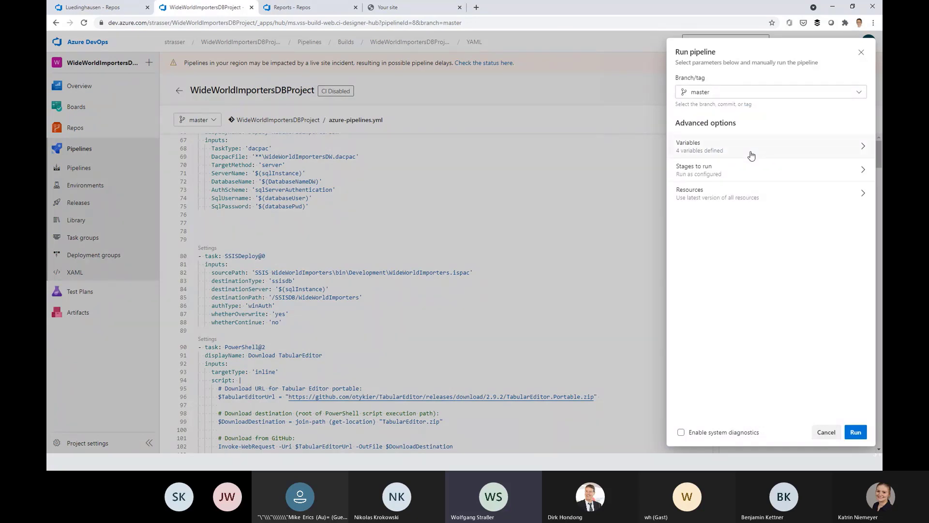
click(751, 155)
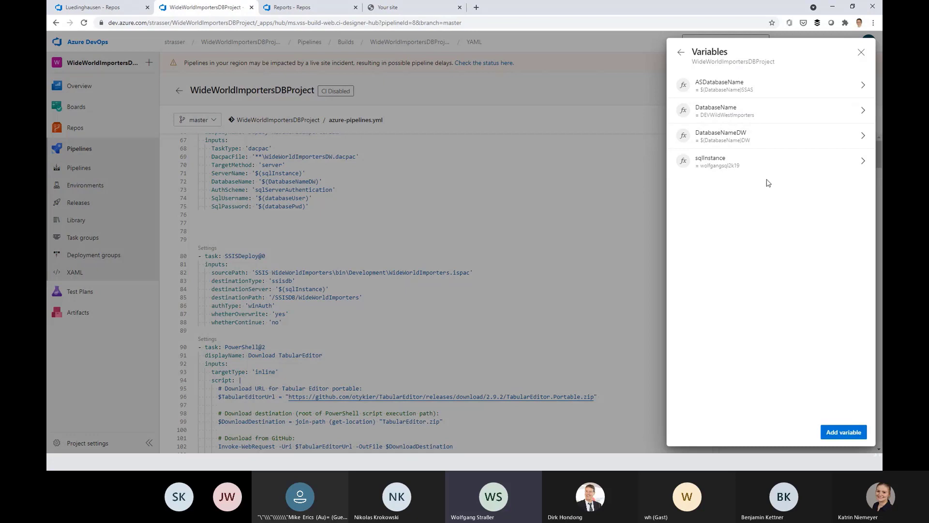
click(758, 167)
click(744, 117)
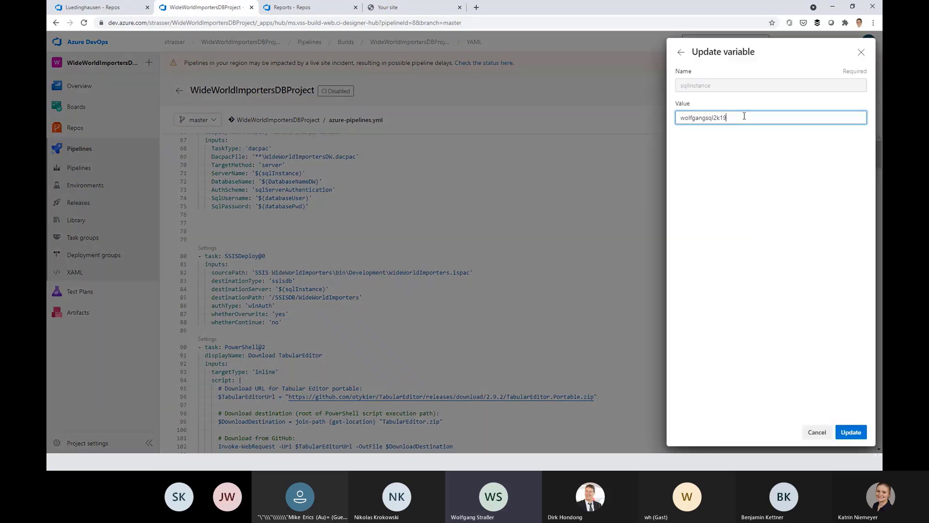
text(\ev)
text(ev)
click(848, 435)
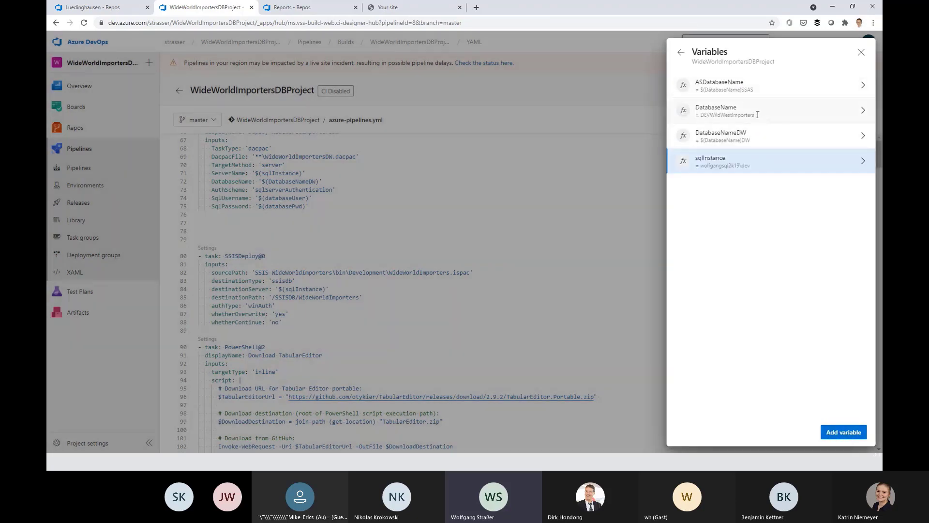
Step: Set the run's DatabaseName variable to LuedinghausenWildWestImporters
click(758, 111)
click(692, 118)
key(shift+Home)
key(BackSpace)
text(L)
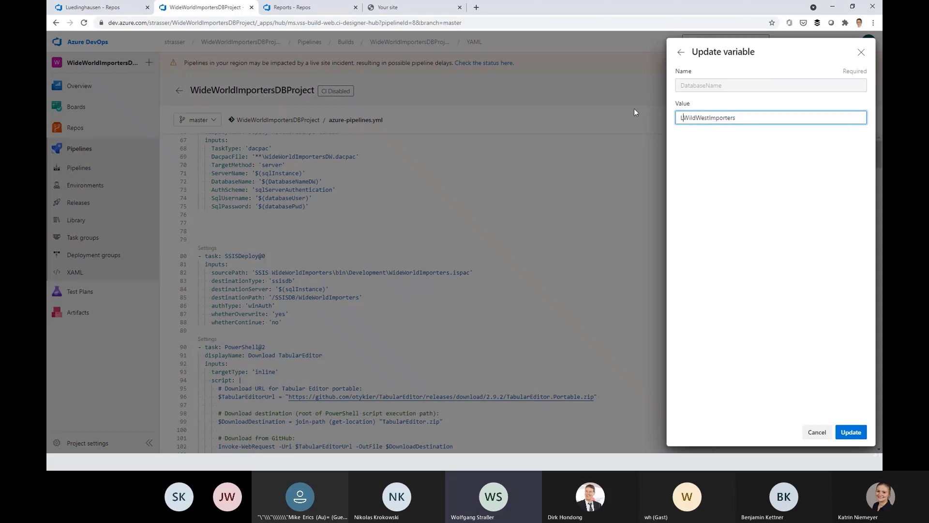
text(uedinghausen)
click(855, 434)
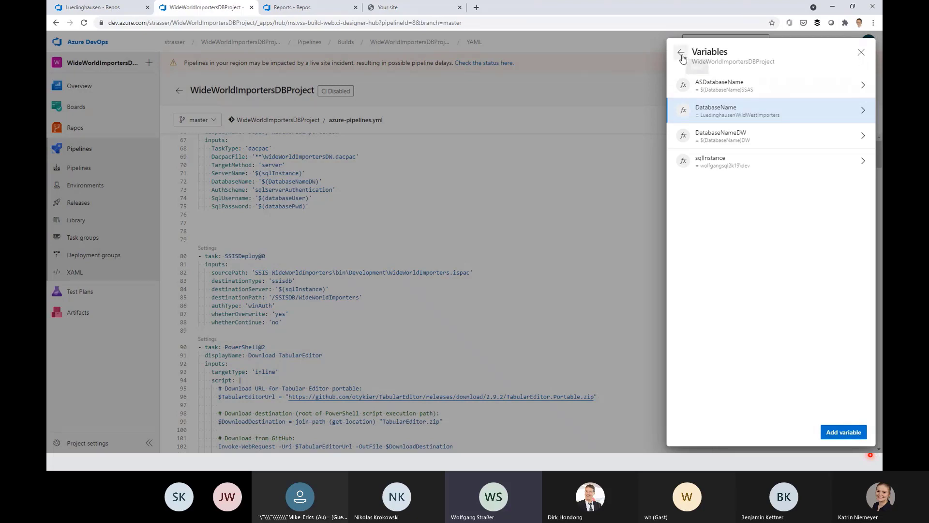
Step: Run the pipeline on the master branch with the updated variables and open the job's live log
click(681, 53)
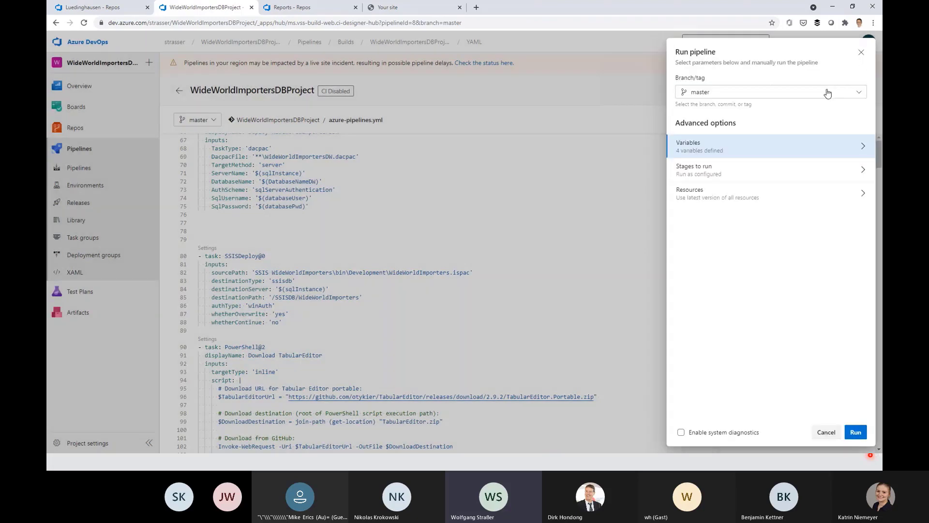
click(856, 432)
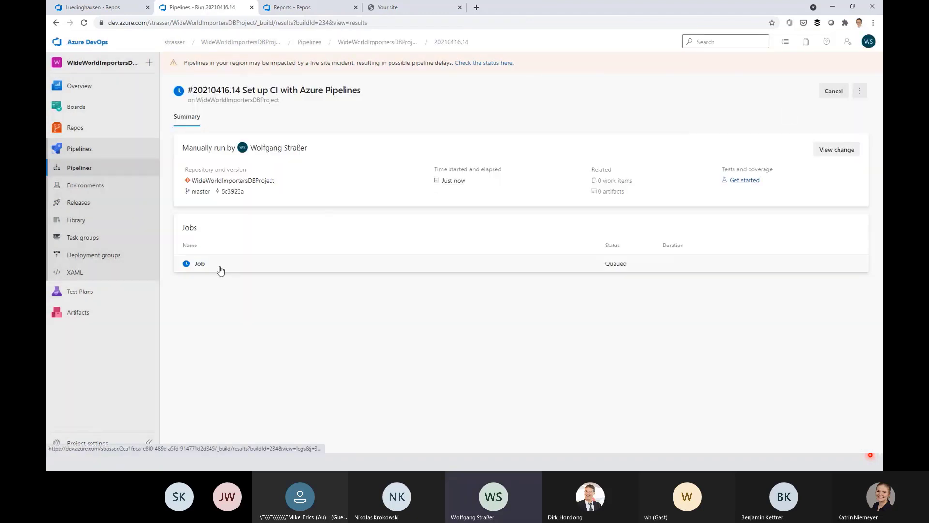
click(221, 269)
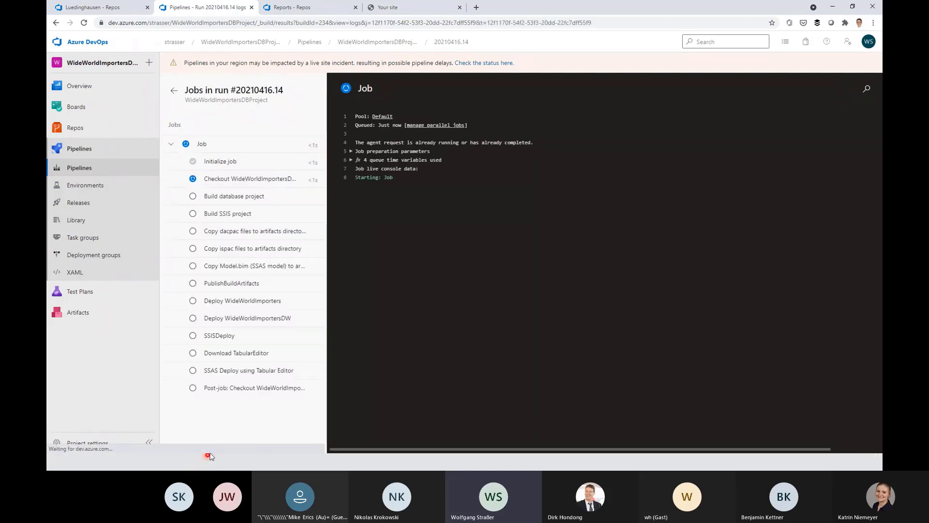
Step: Switch to SQL Server Management Studio in the remote session, connect to the server's \dev instance with Windows Authentication and expand its databases
key(super)
click(141, 463)
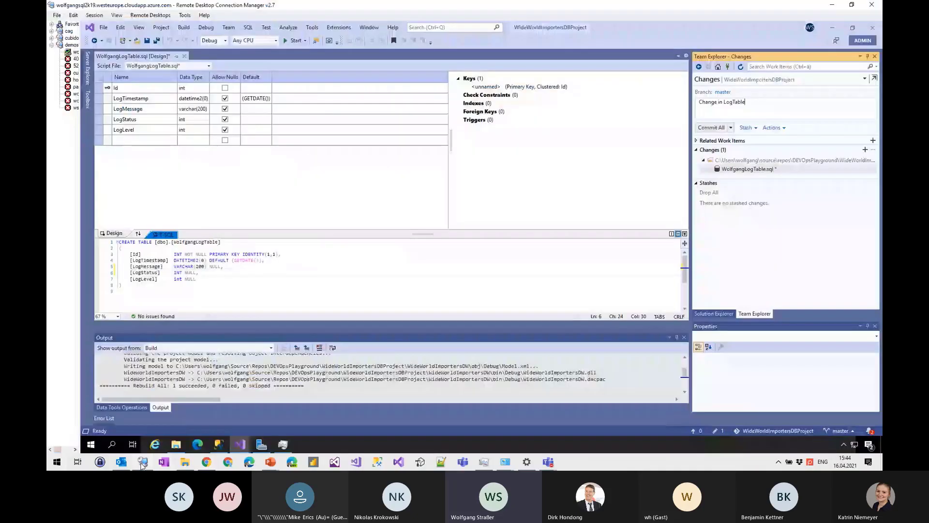
click(218, 444)
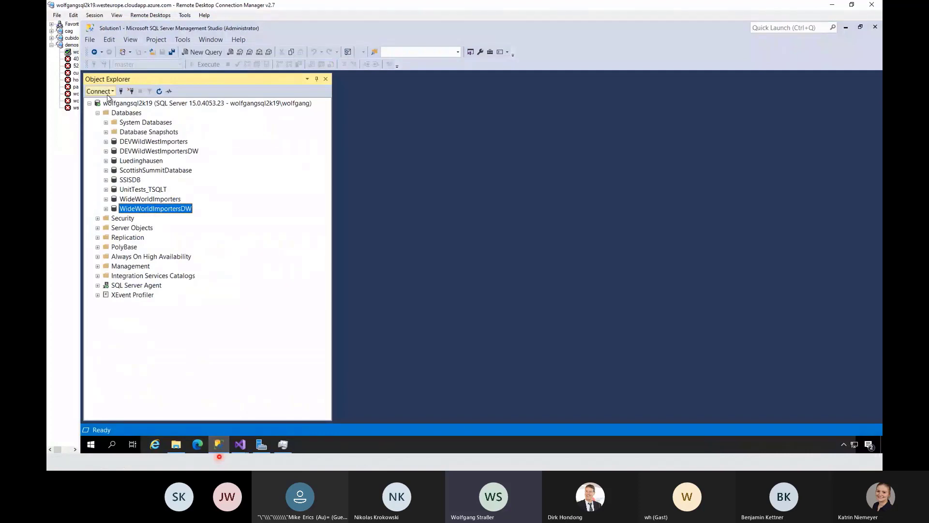
click(107, 94)
click(124, 103)
click(528, 179)
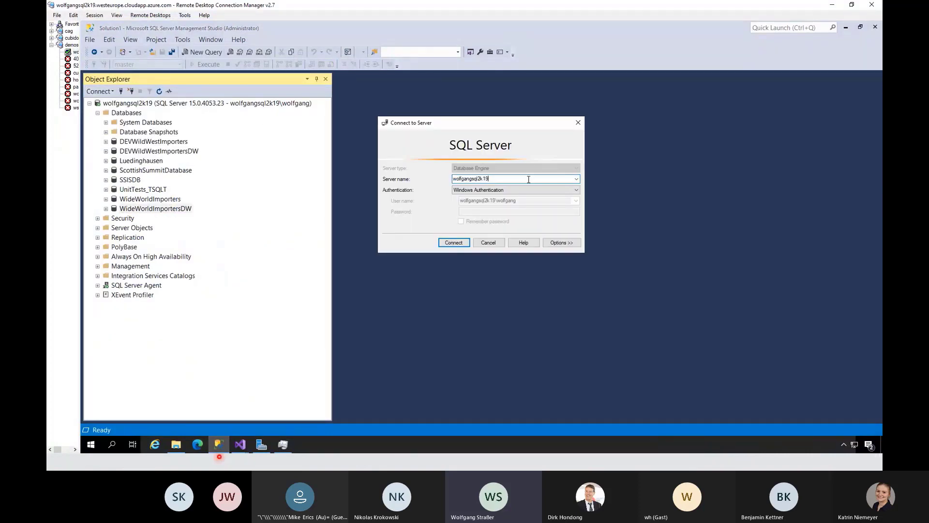
text(\dev)
key(Return)
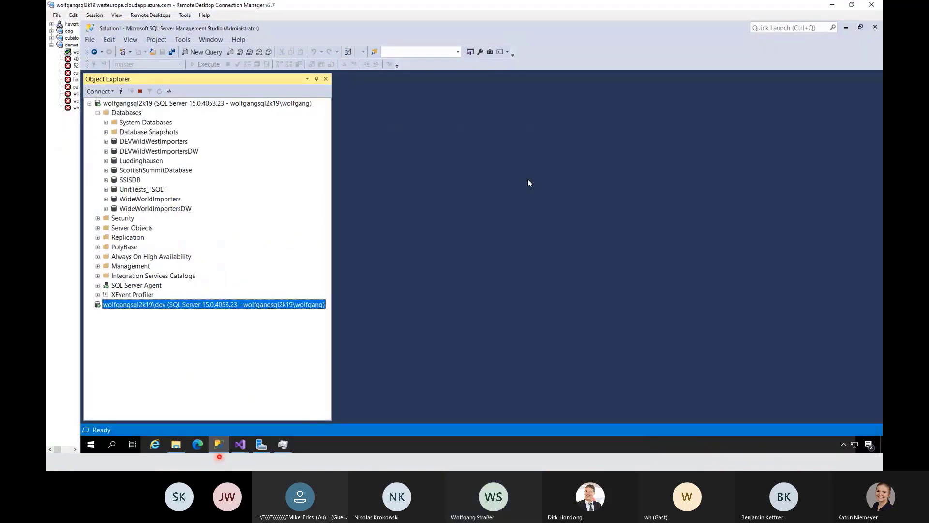
double_click(134, 315)
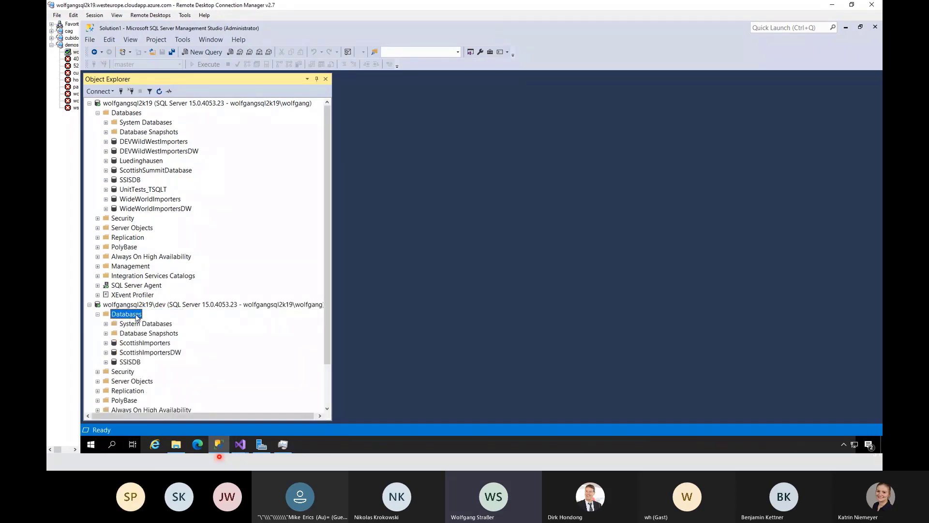
Step: Switch back to Azure DevOps in the browser and check the running job's progress and the Build SSIS project log
mouse_move(242, 456)
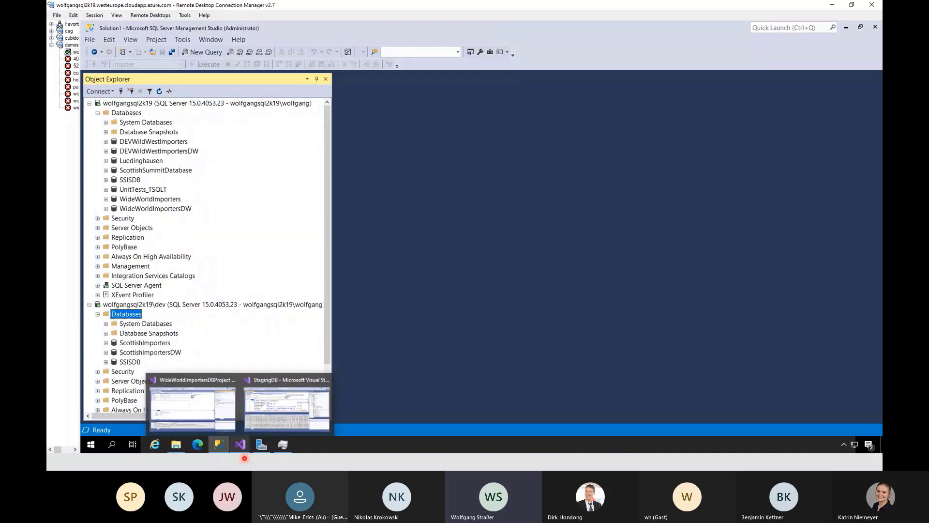
key(super)
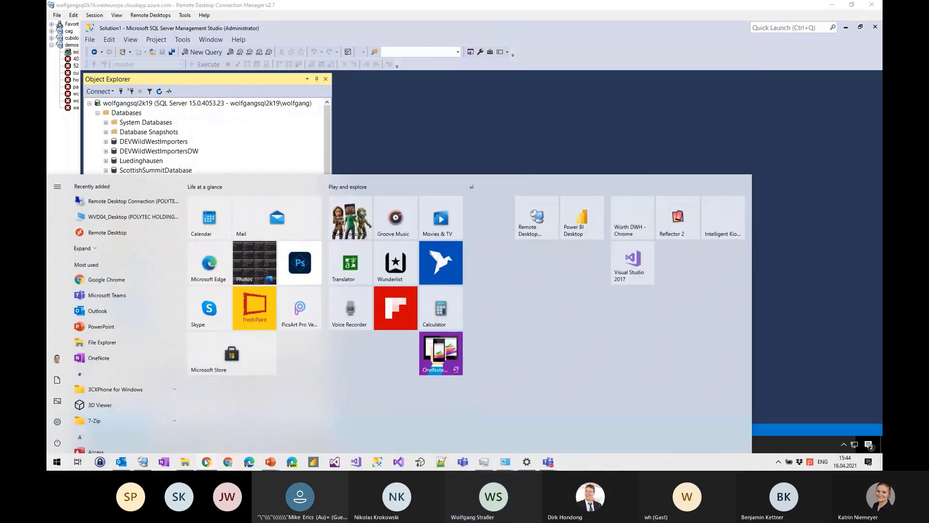
click(205, 461)
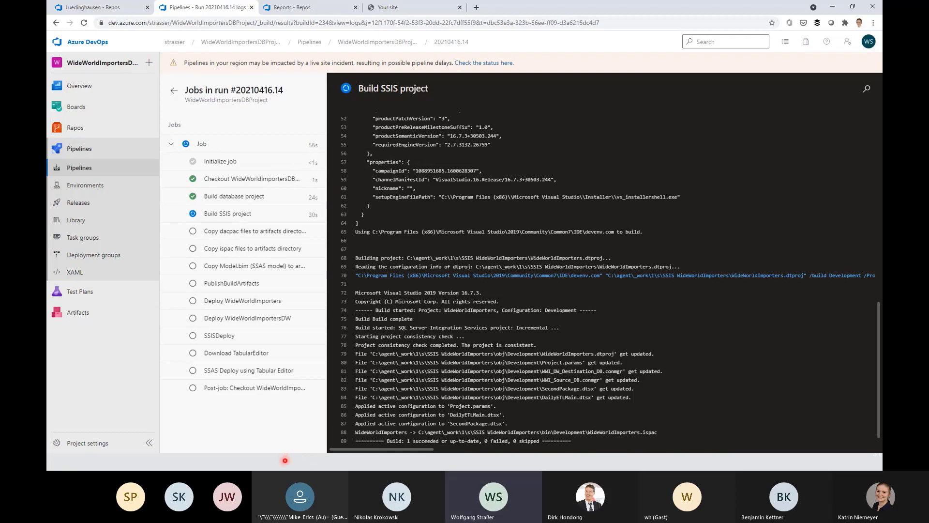
click(285, 460)
key(Right)
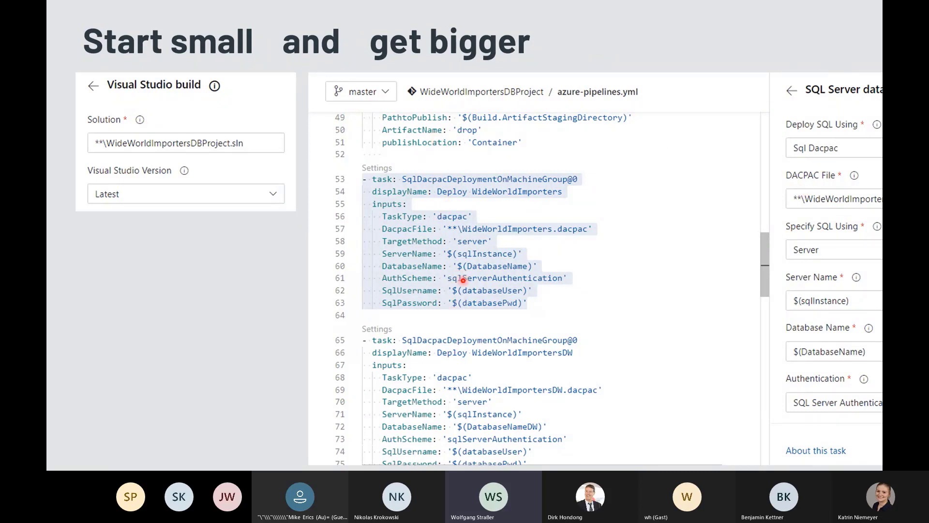
key(Right)
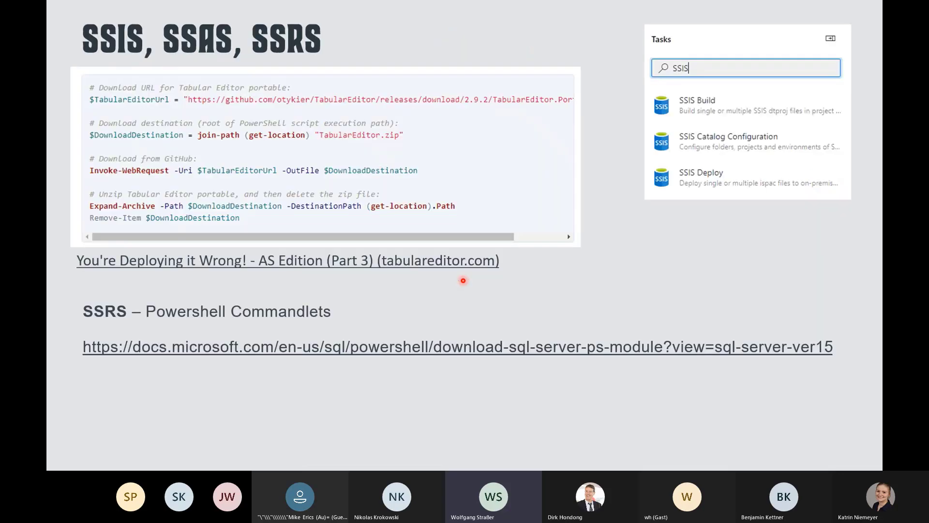